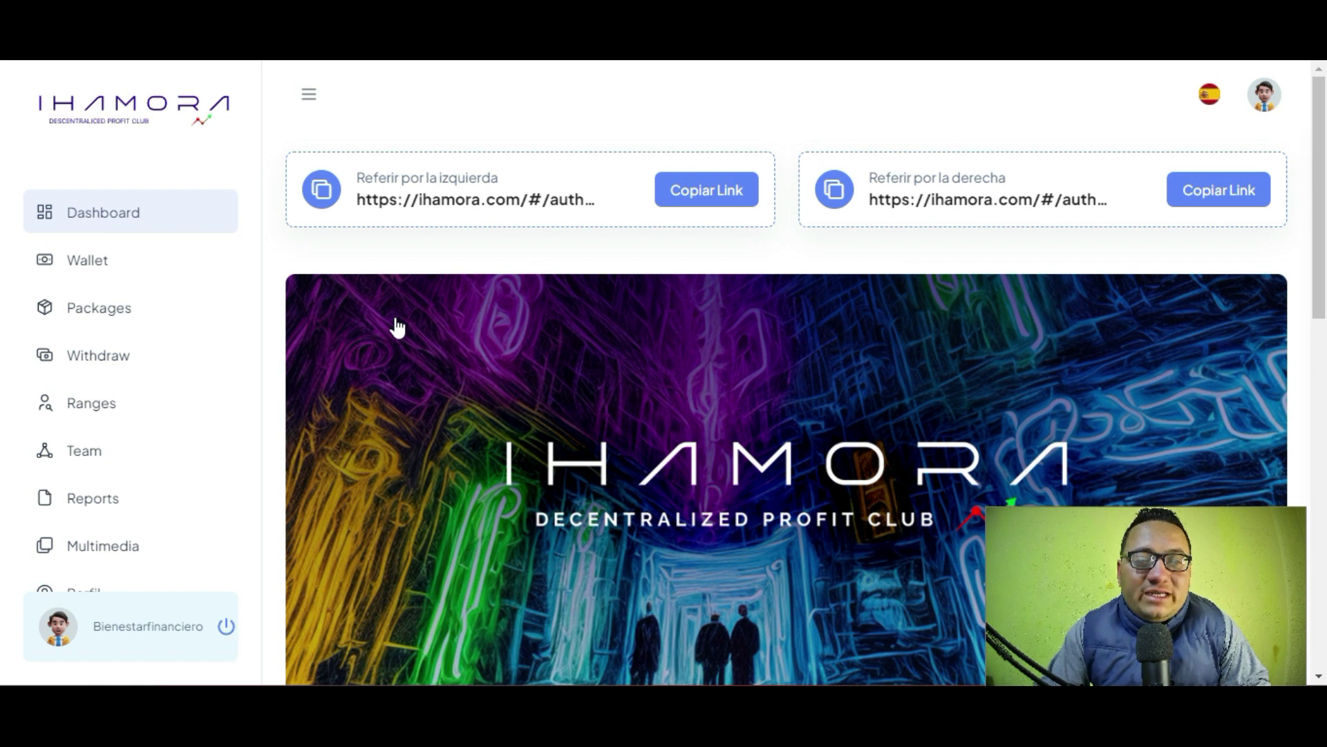
Review the dashboard's balance and membership cards, and page 4 of the Ihamora PDF presentation
scroll(595, 377, "down", 5)
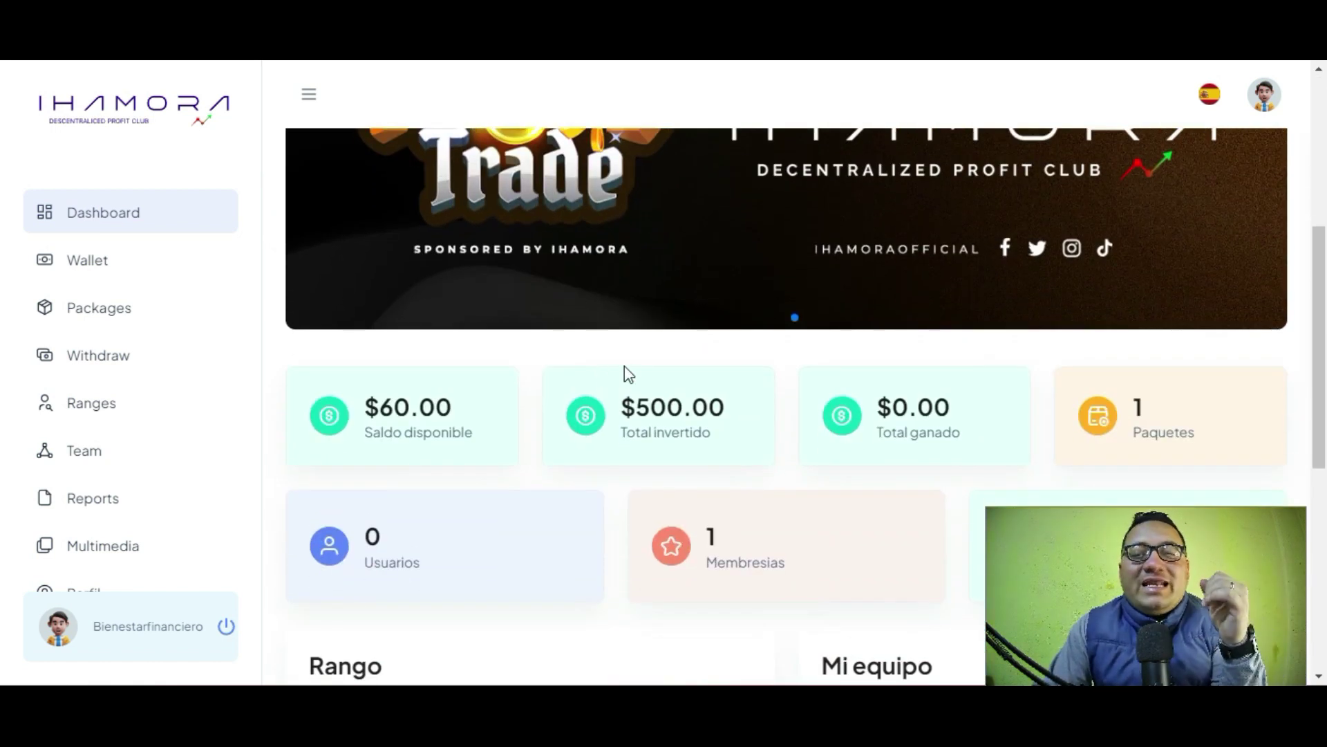
scroll(646, 379, "up", 5)
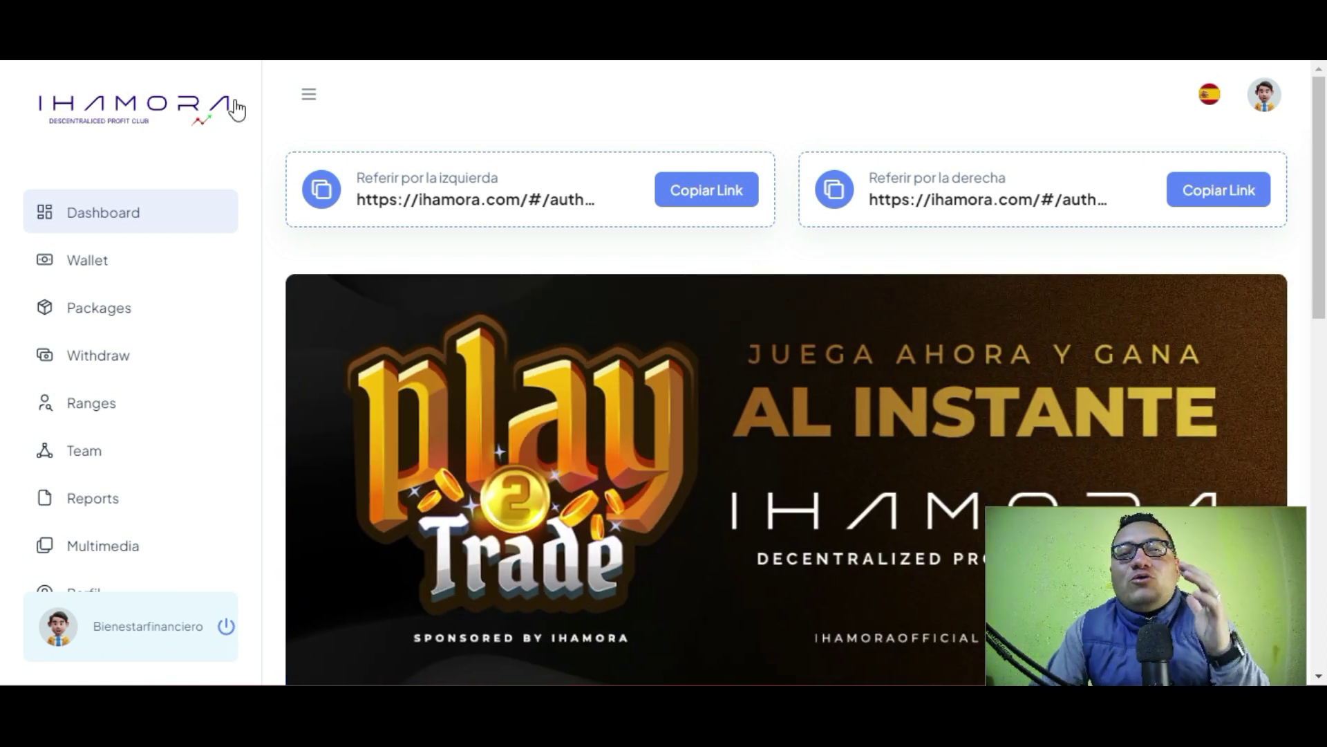
key("alt+Tab")
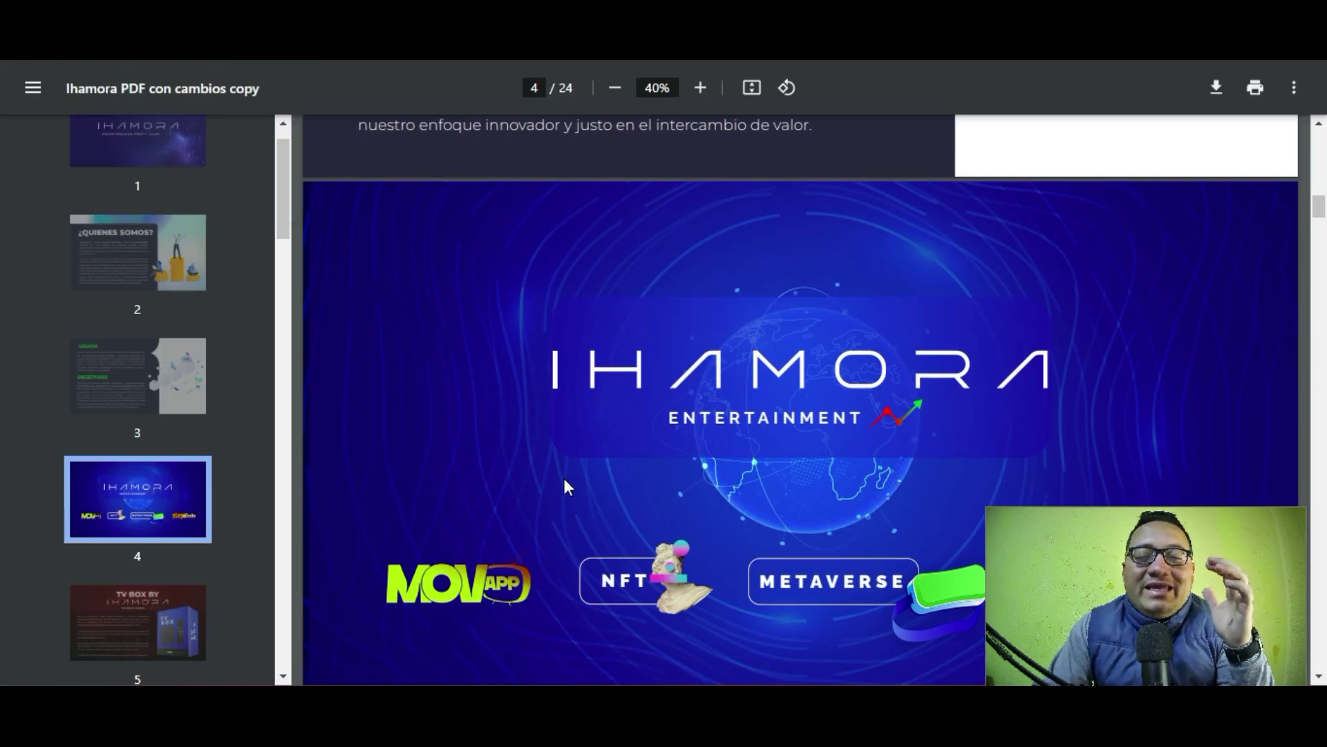
scroll(622, 415, "down", 1)
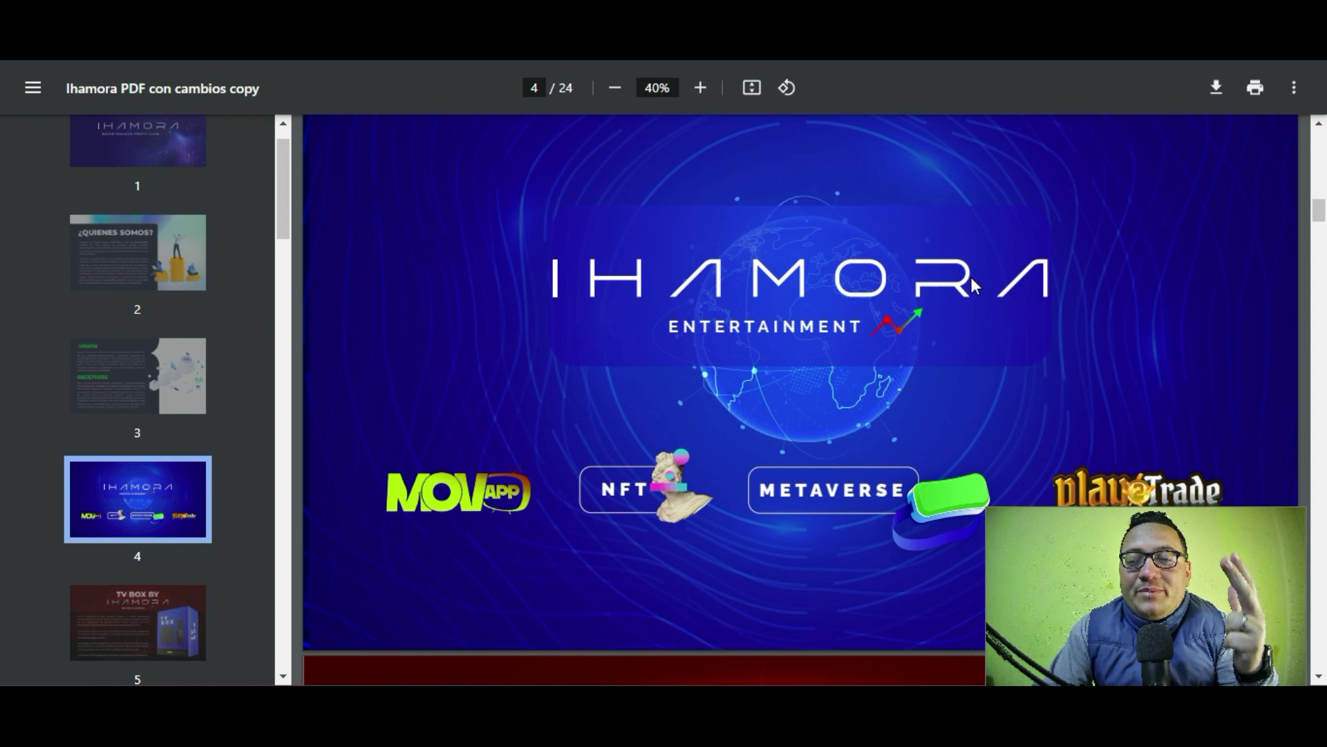
scroll(1027, 280, "down", 1)
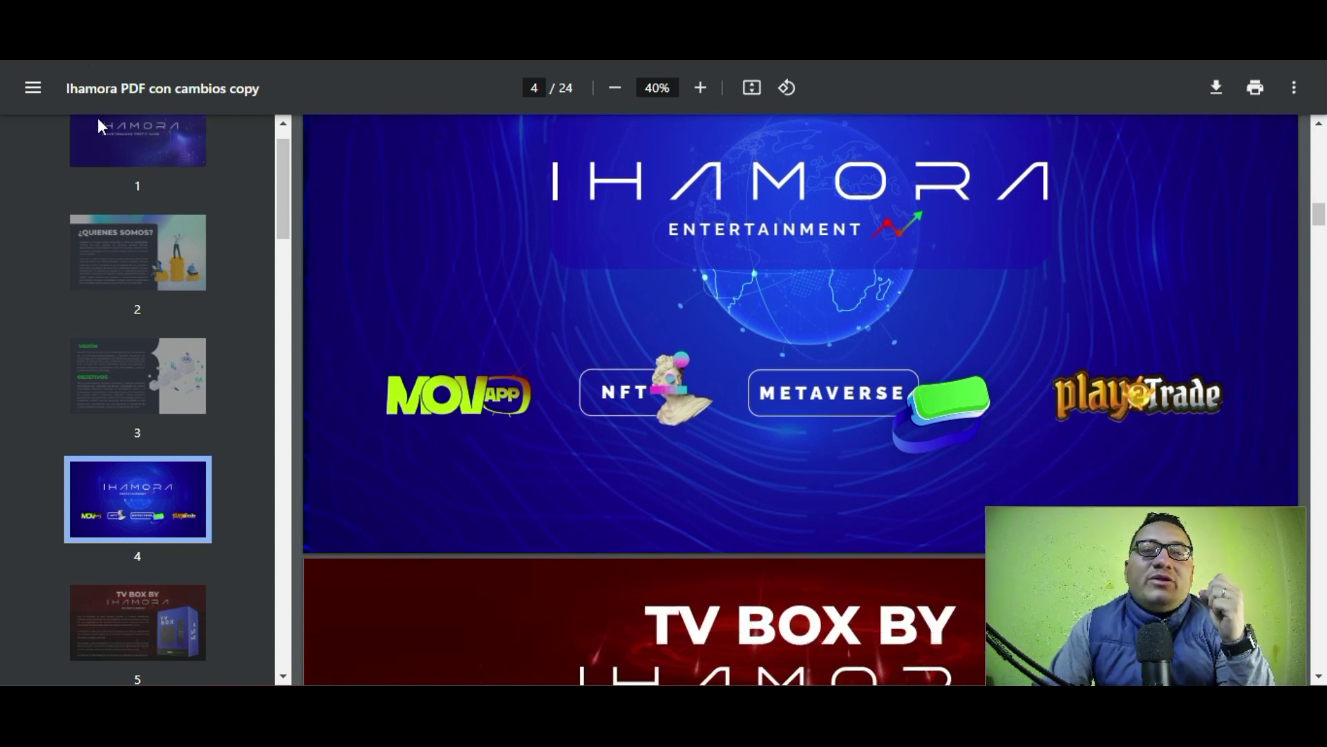
key("alt+Tab")
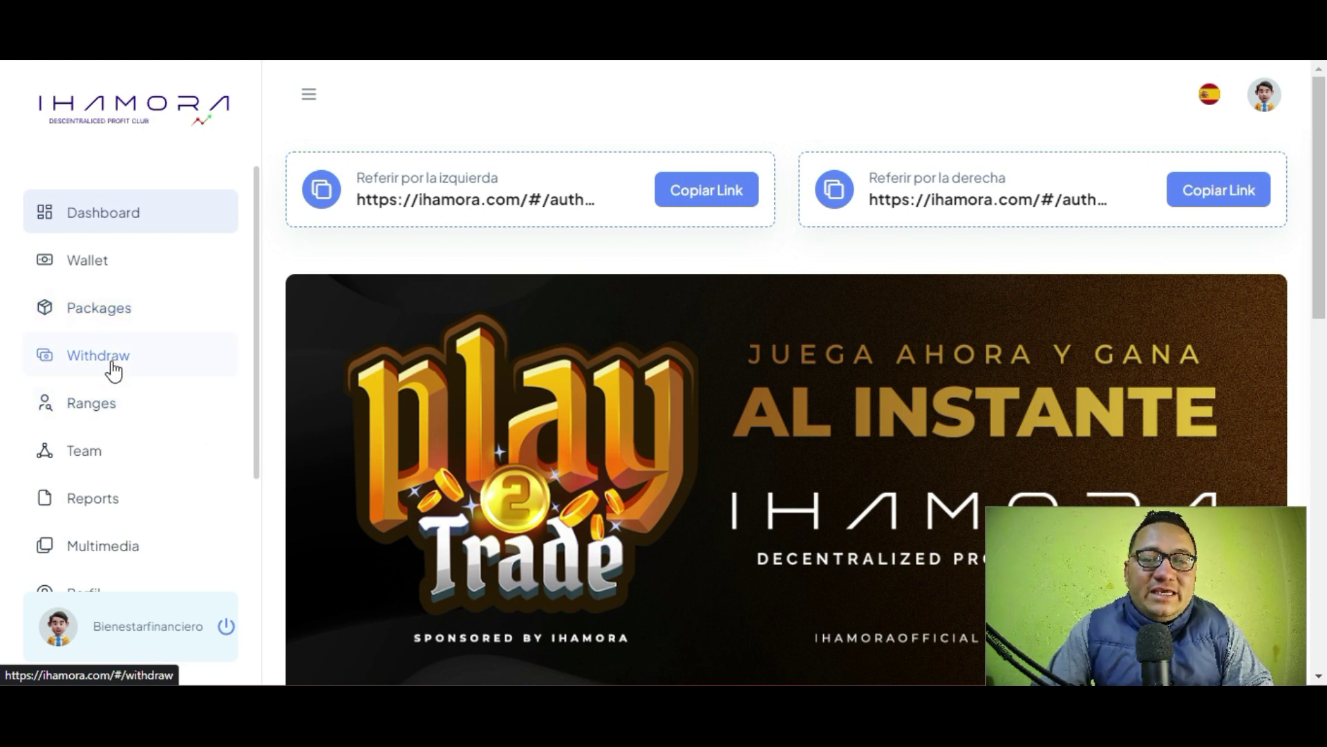
Open the Withdraw section and review its schedule notice, available balance, language options and withdrawal history
left_click(58, 368)
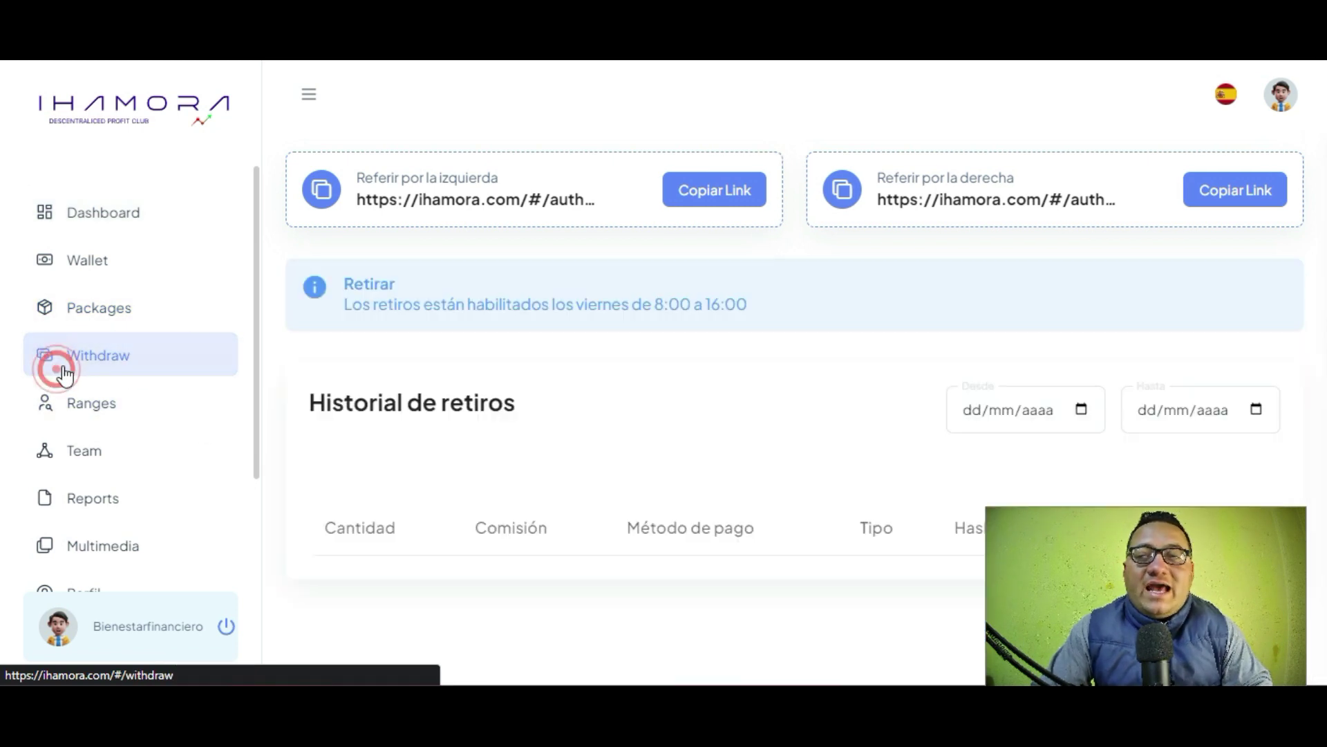
left_click(1205, 99)
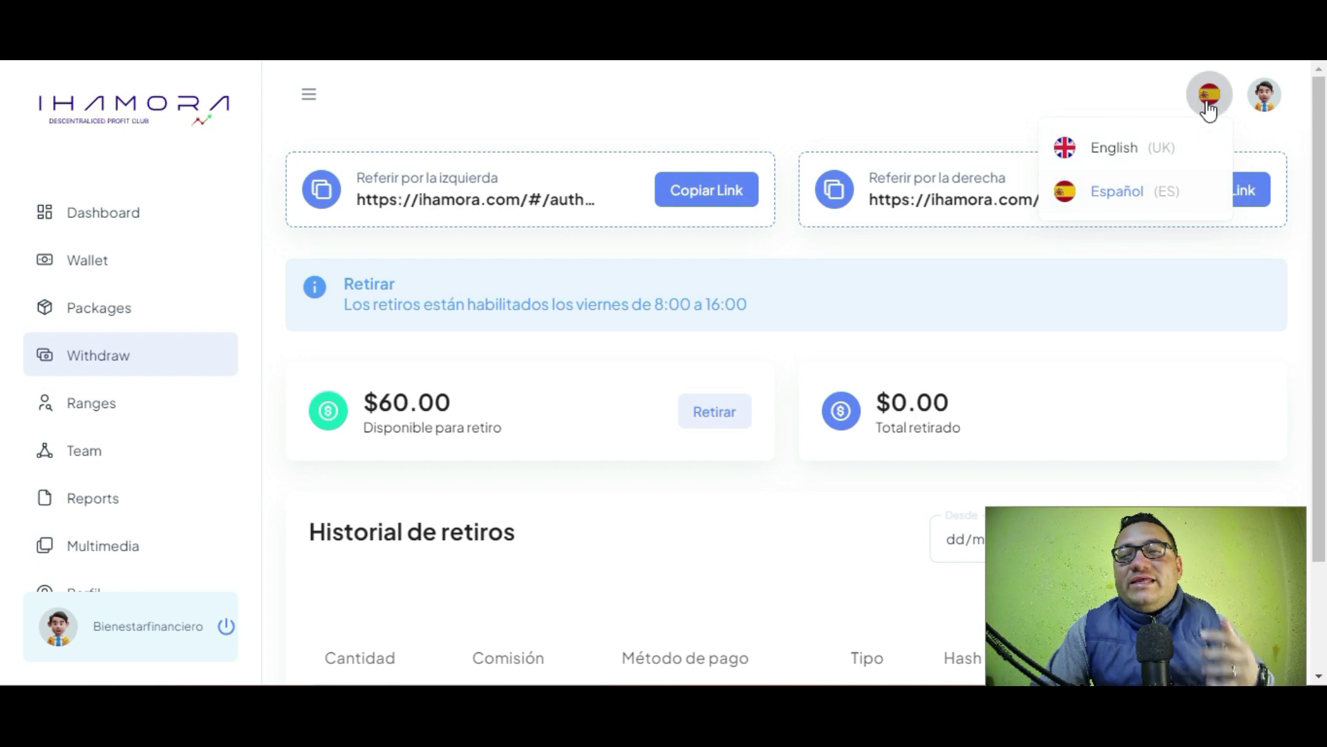
left_click(1209, 100)
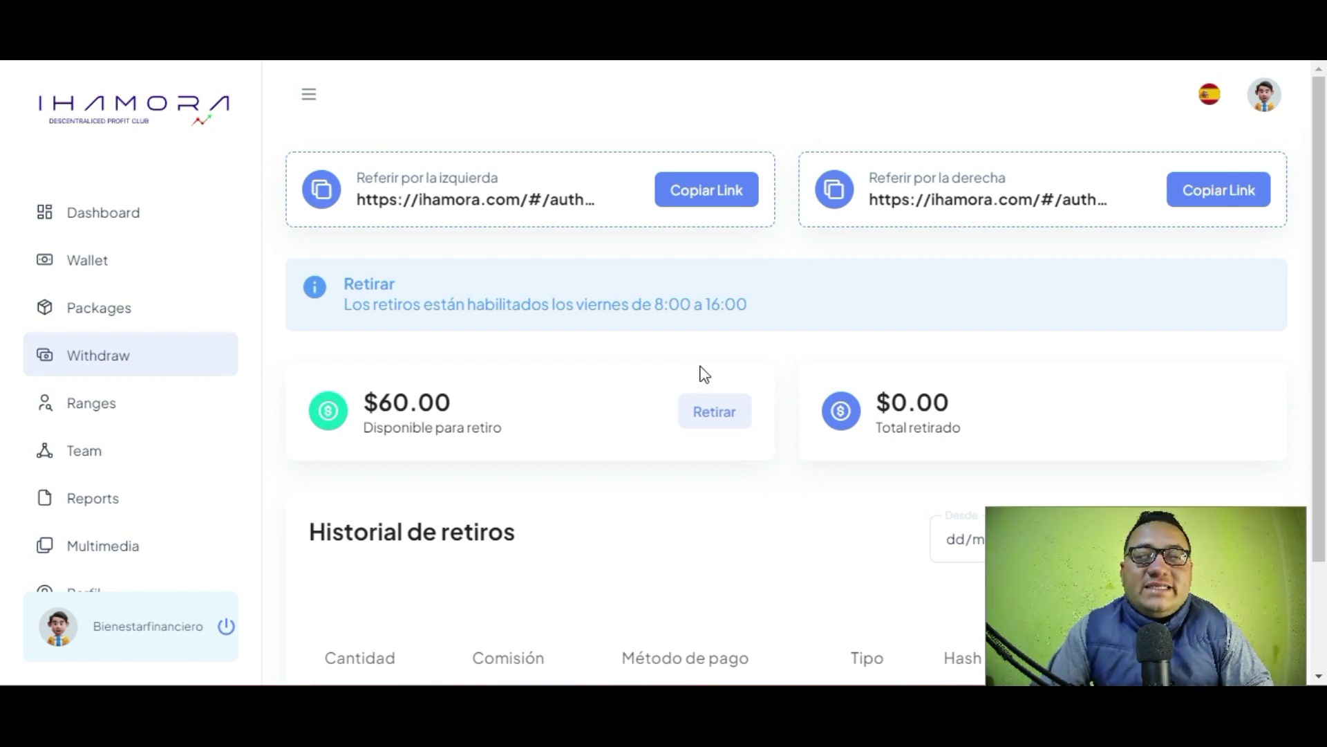
scroll(687, 333, "down", 1)
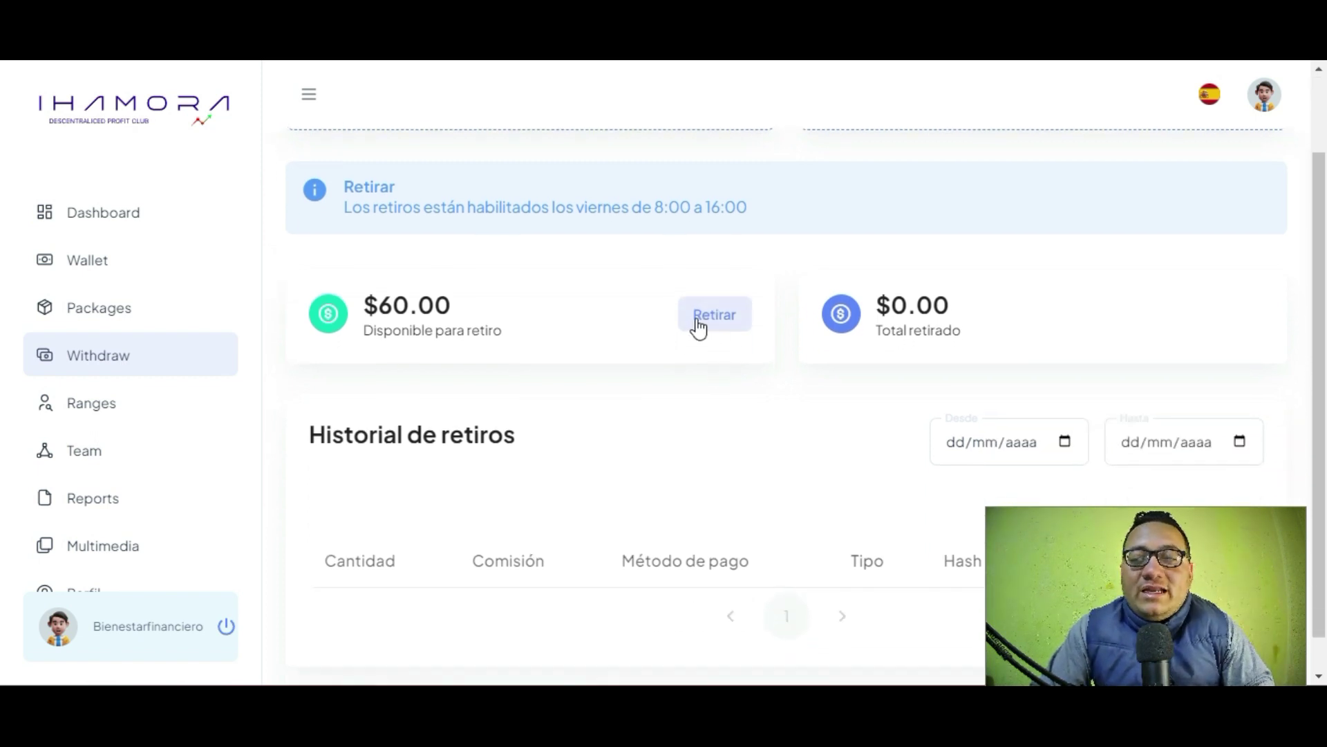
Start a withdrawal request with USDT (BEP20) on Binance Smart Chain as the withdrawal method
left_click(712, 315)
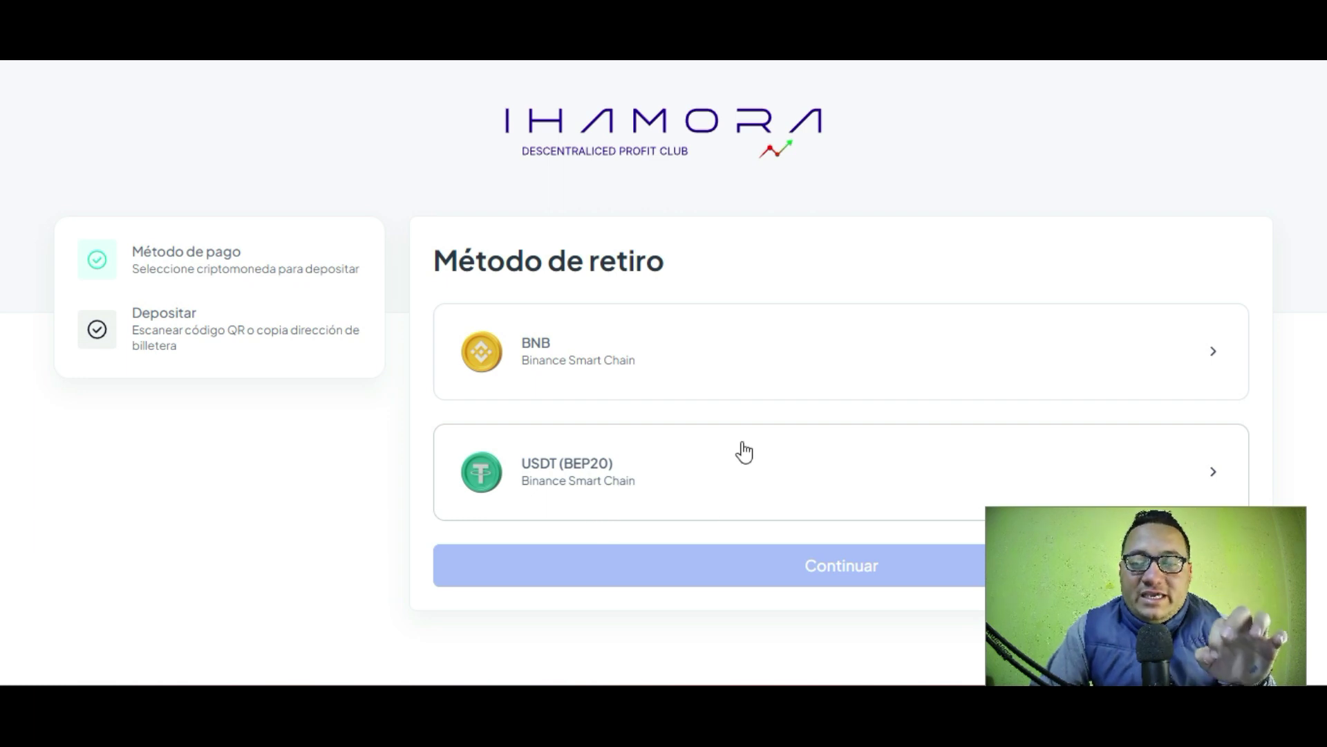
left_click(610, 488)
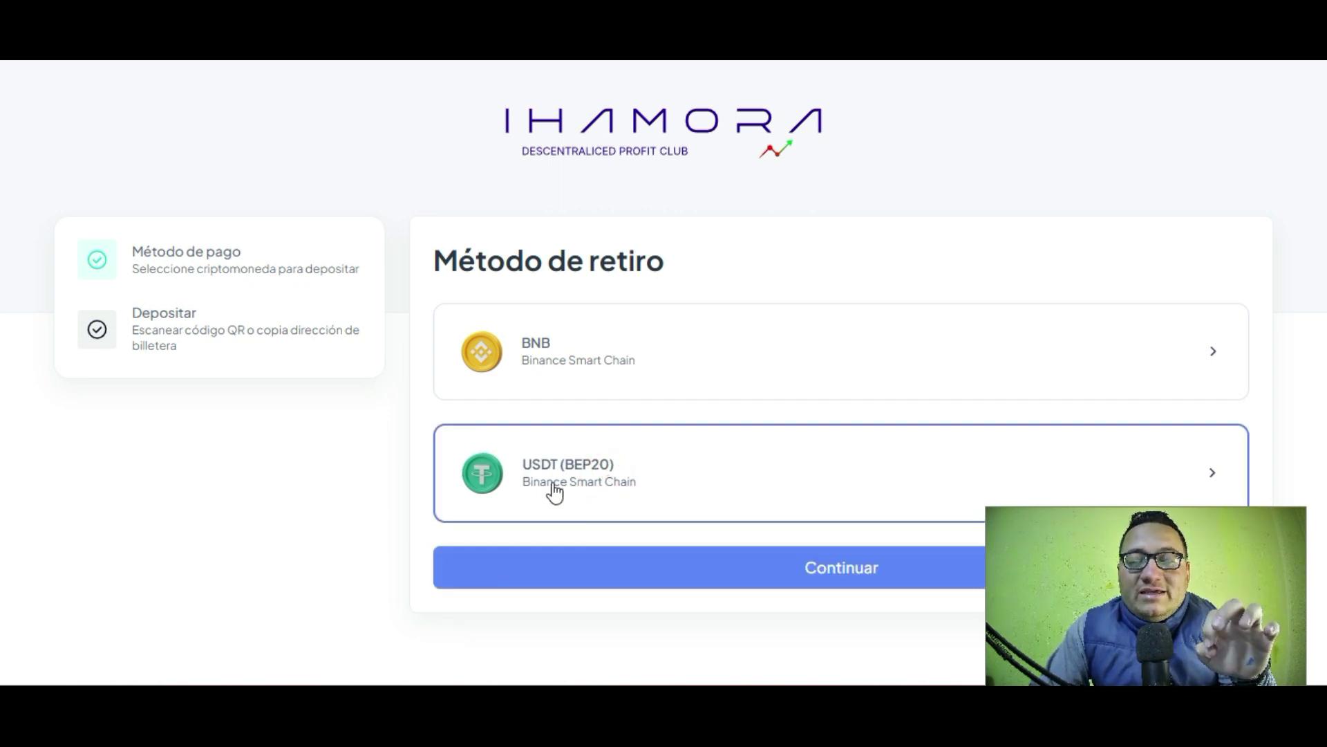
left_click(860, 567)
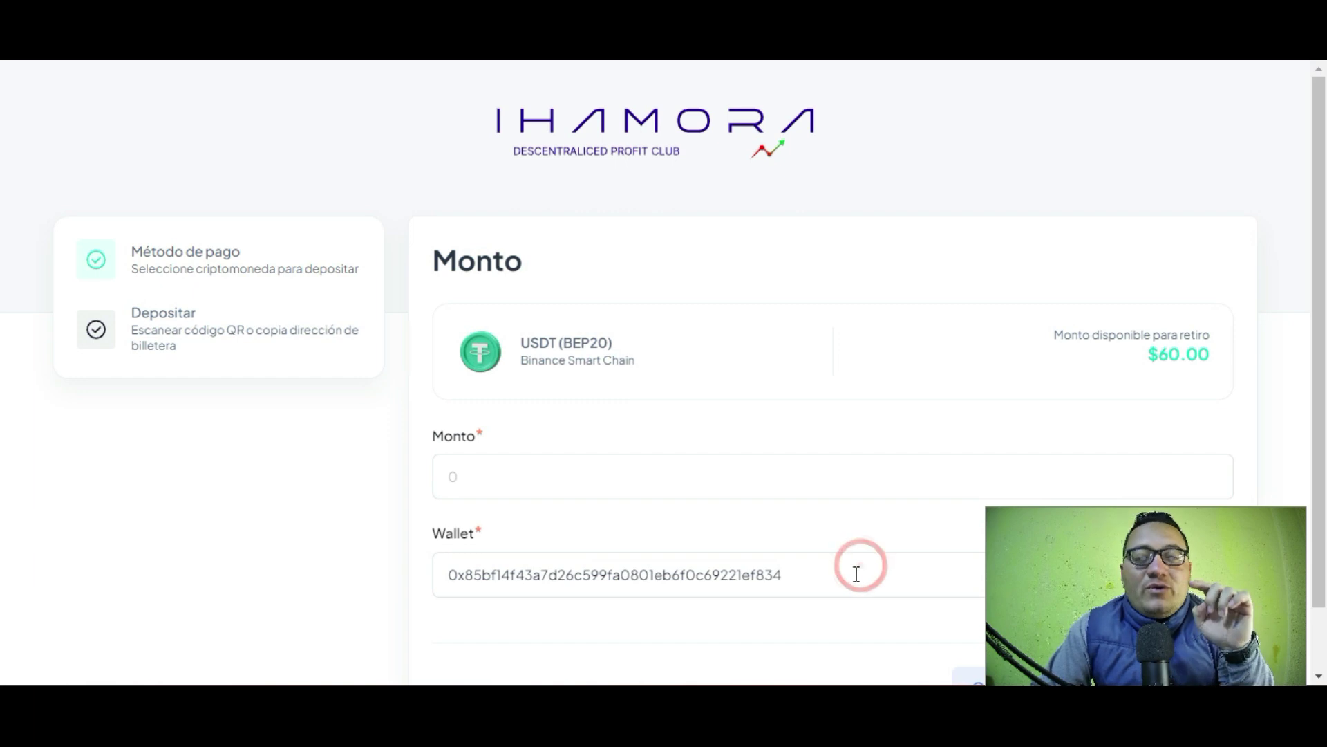
Check the MetaMask wallet balances and set the withdrawal amount (Monto) to 60
scroll(471, 443, "down", 1)
left_click(540, 413)
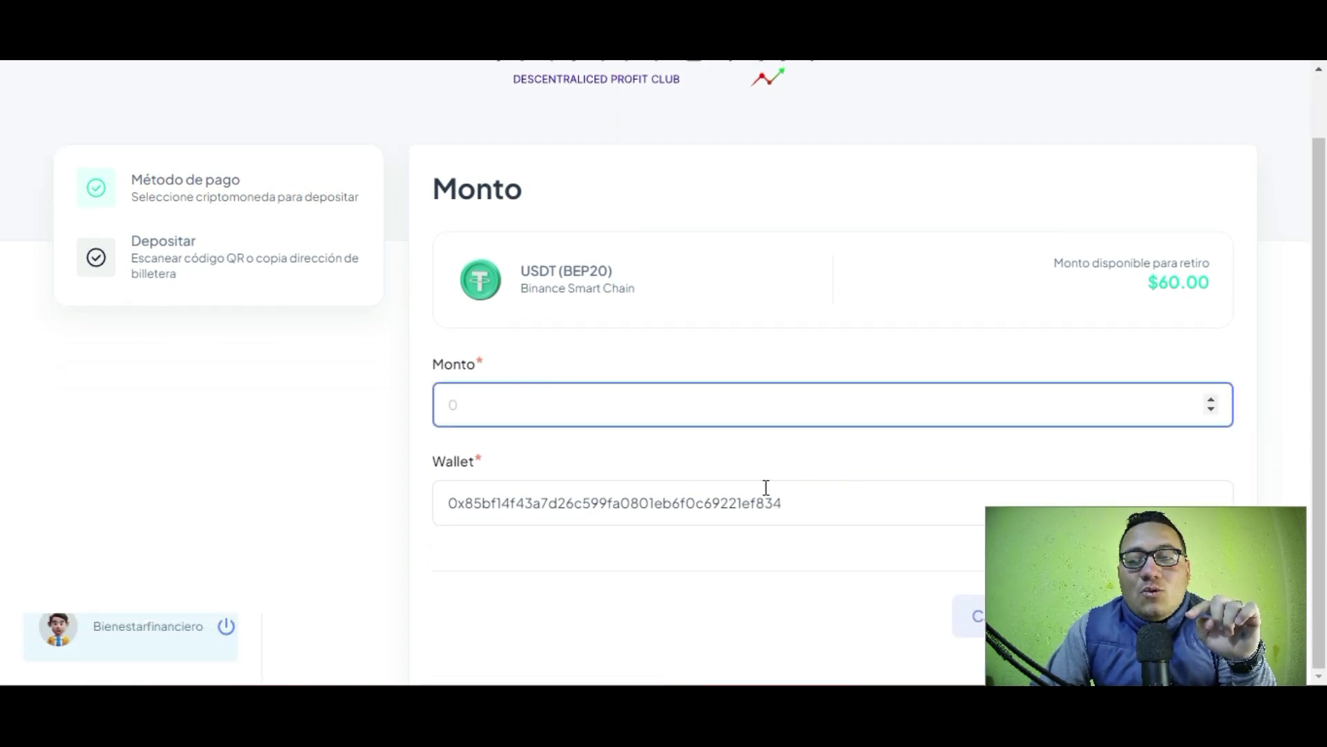
left_click(1148, 61)
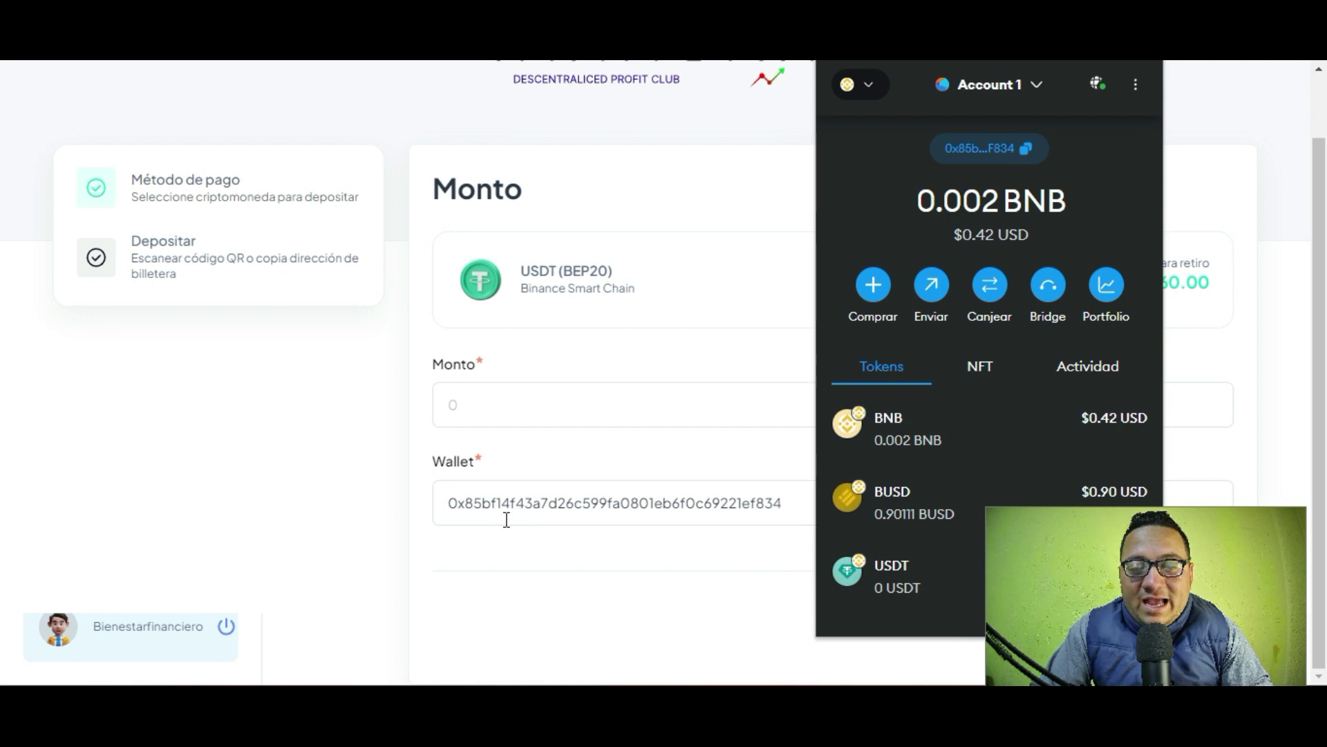
left_click(566, 509)
left_click(506, 405)
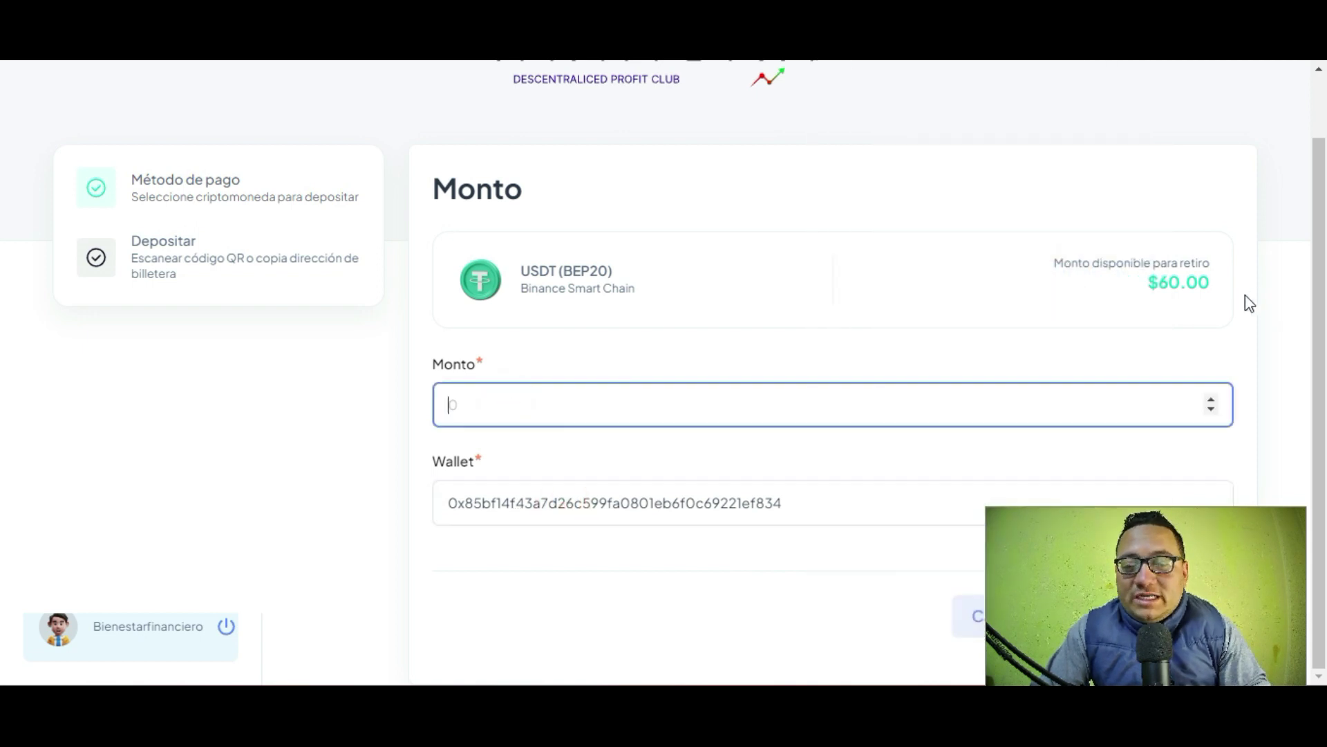
left_click(736, 511)
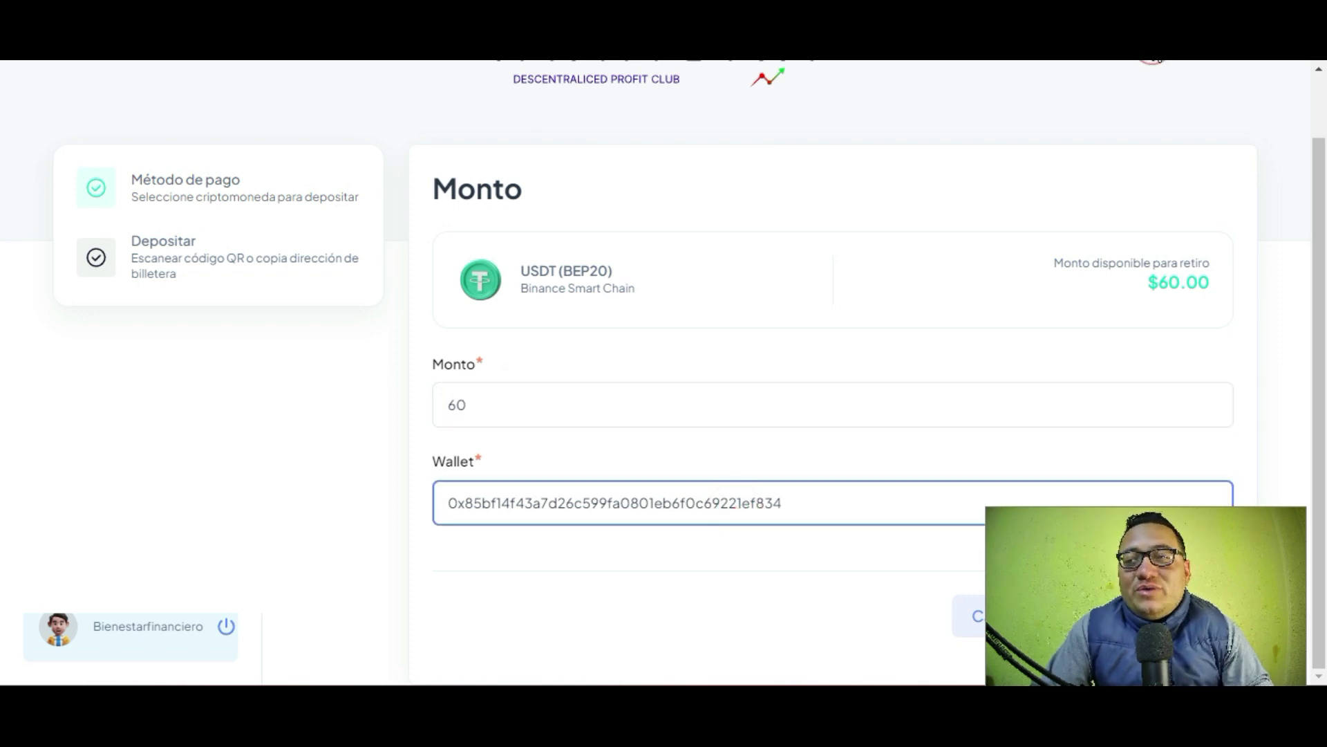
Inspect the USDT token and its send form in MetaMask, and copy the account address
left_click(1156, 59)
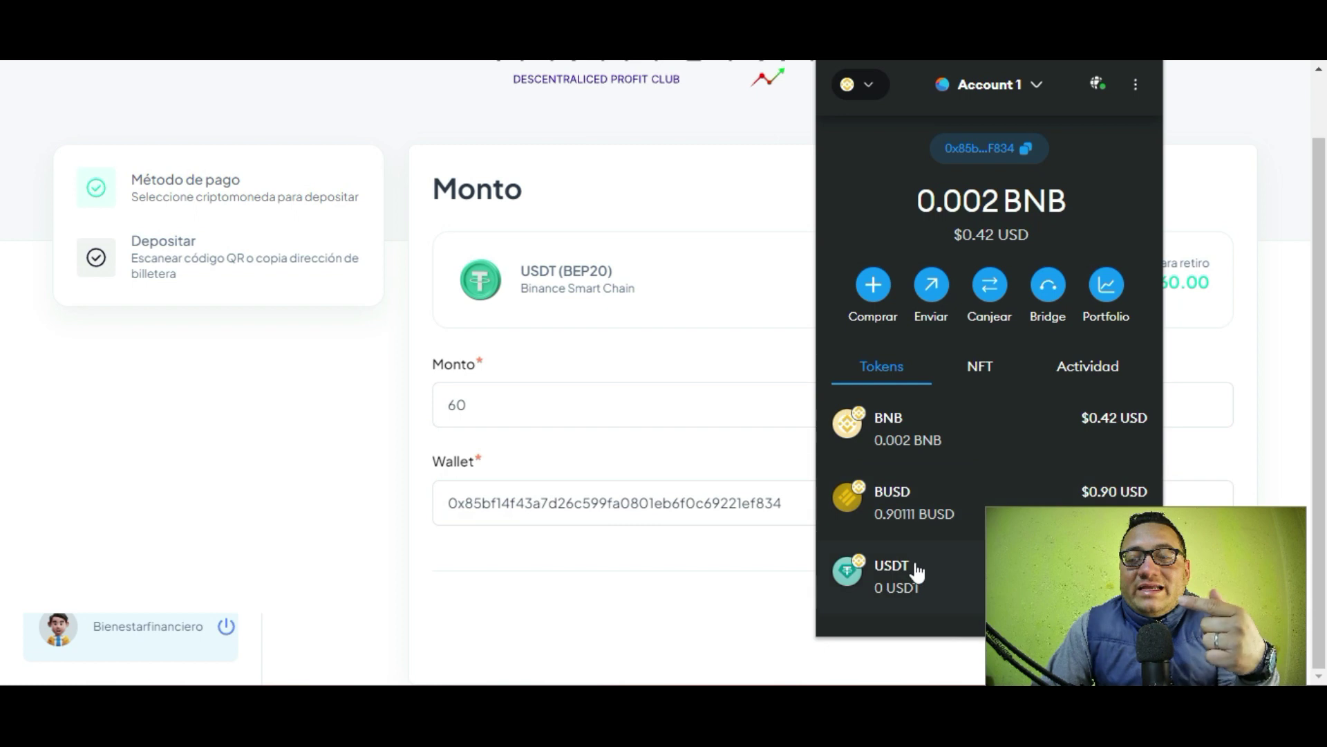
left_click(878, 566)
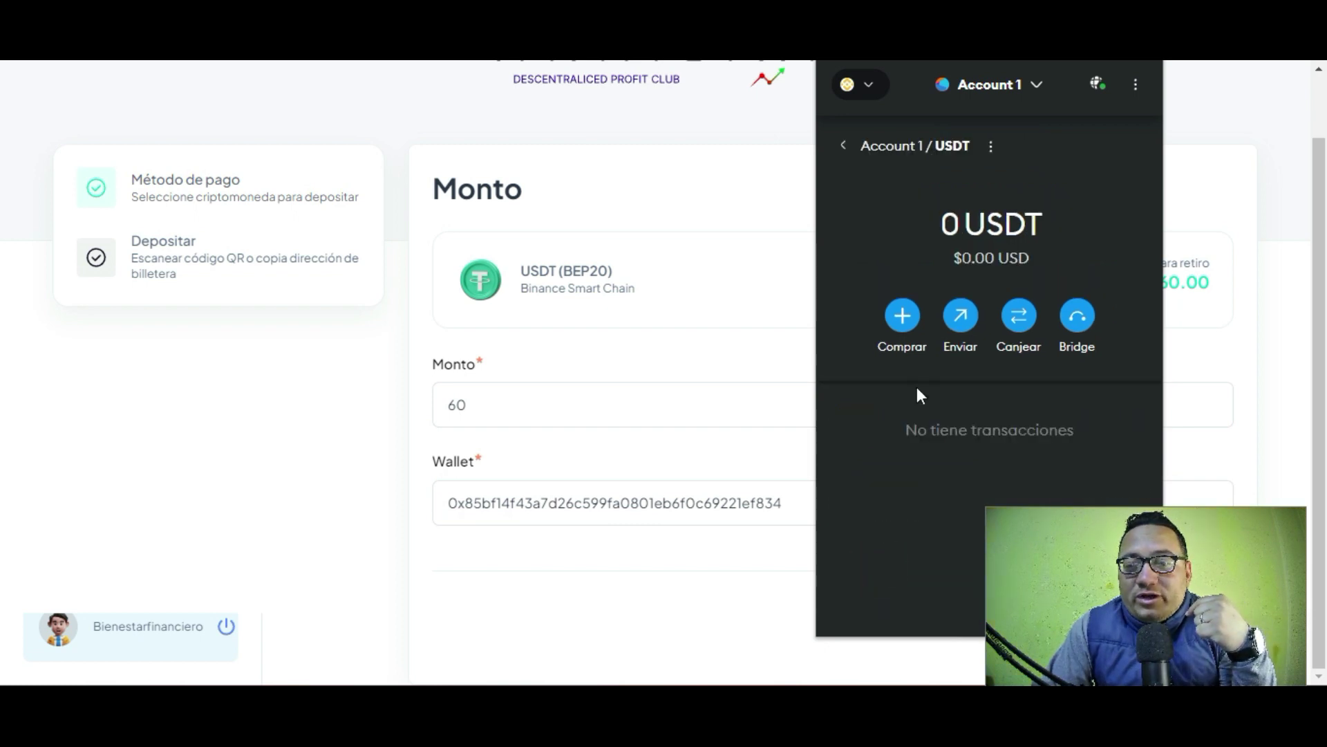
left_click(960, 333)
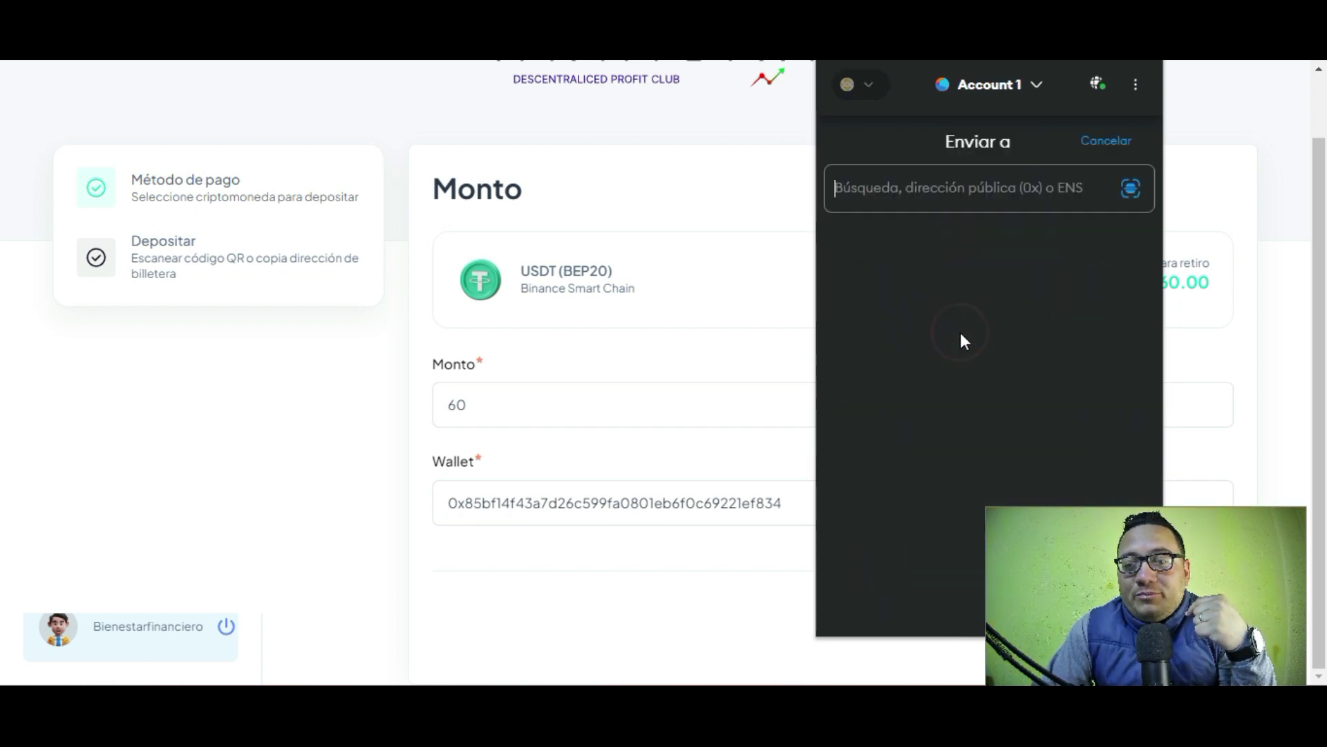
left_click(1104, 143)
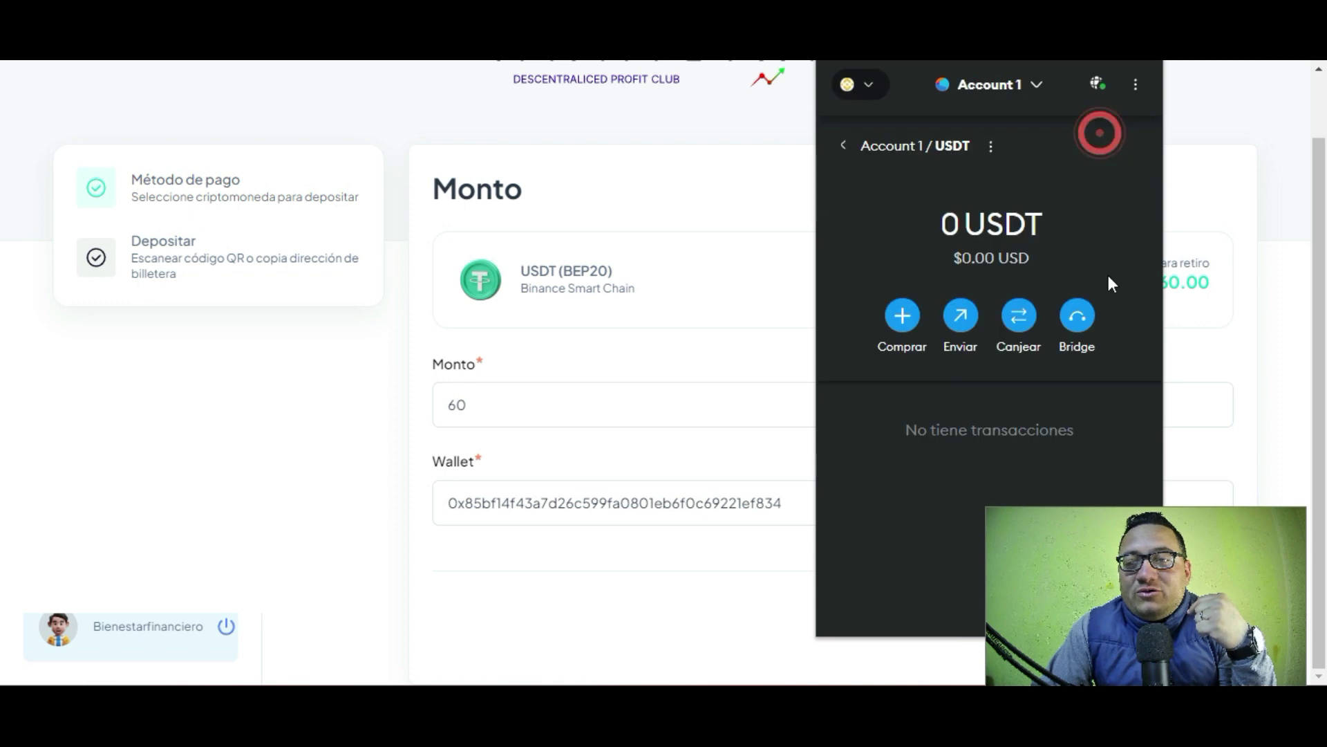
left_click(840, 146)
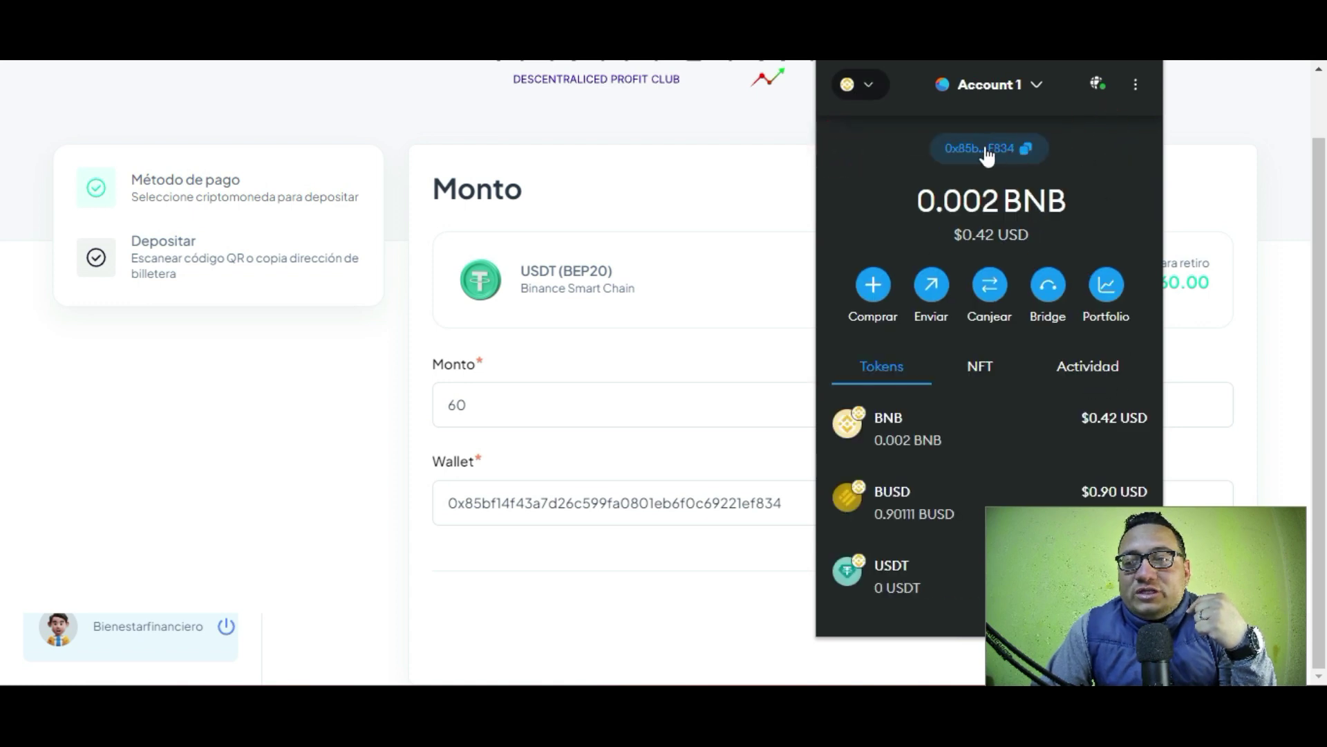
left_click(1006, 148)
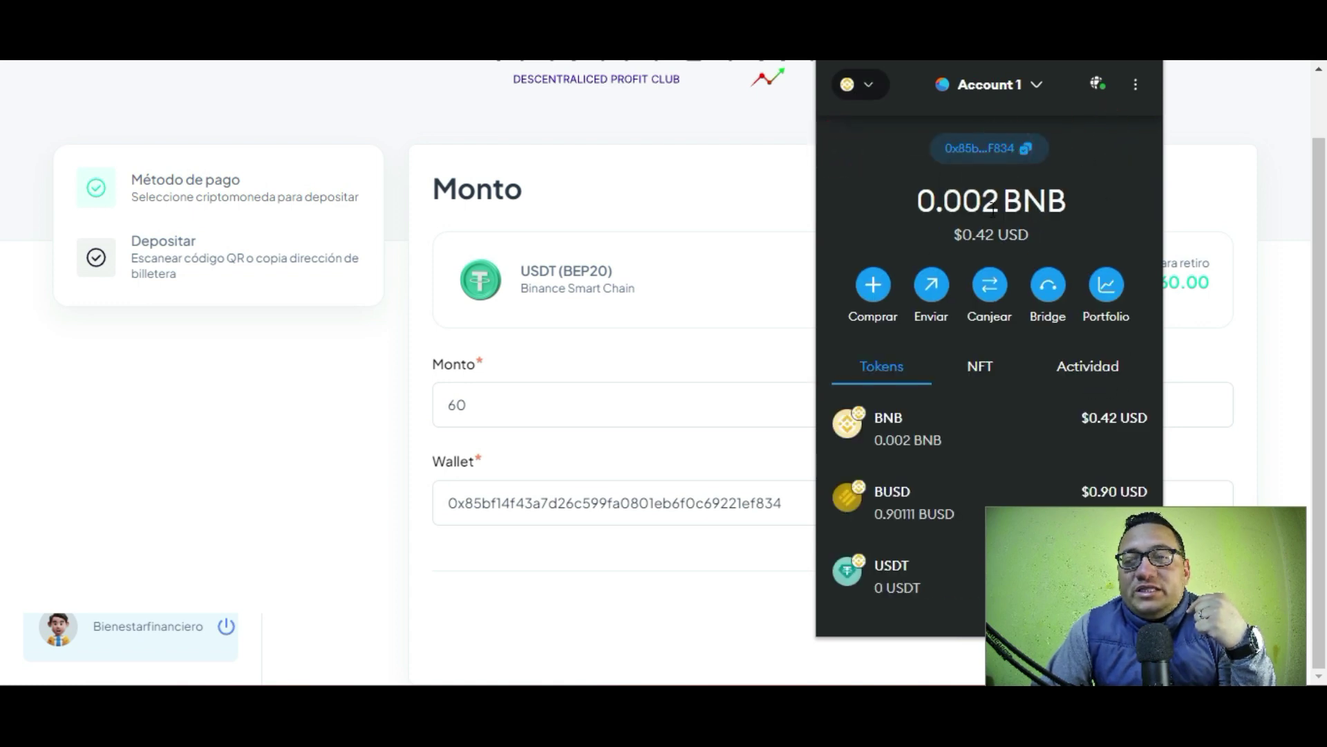
scroll(1037, 376, "down", 3)
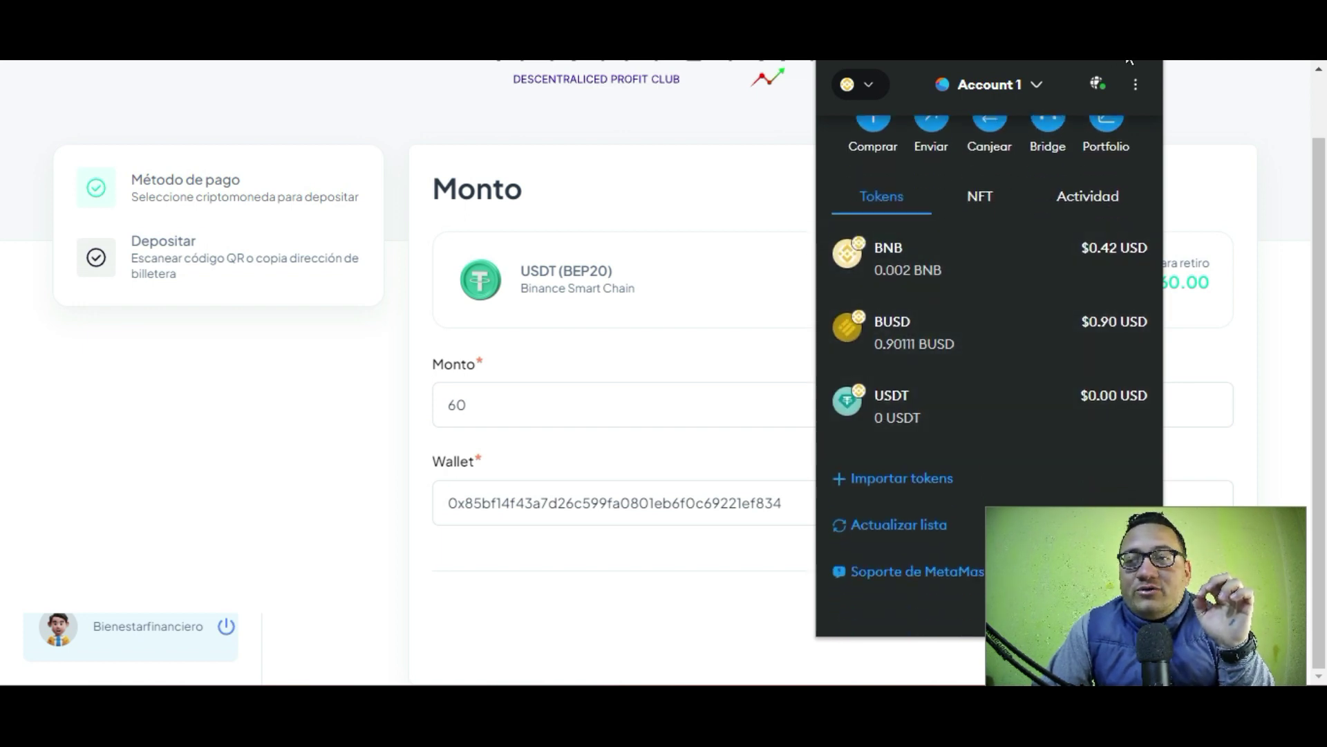
Check the destination address in the withdrawal form's Wallet field
left_click(553, 504)
left_click(504, 503)
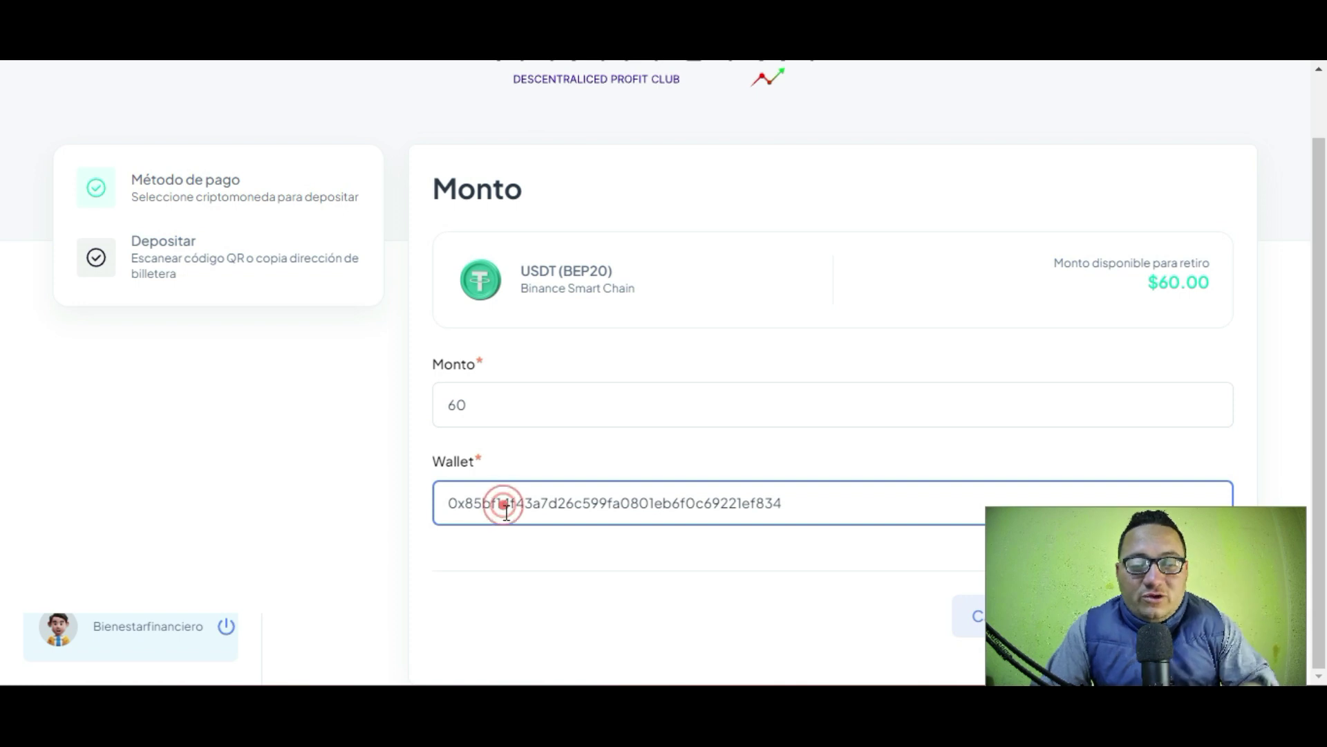
left_click(556, 495)
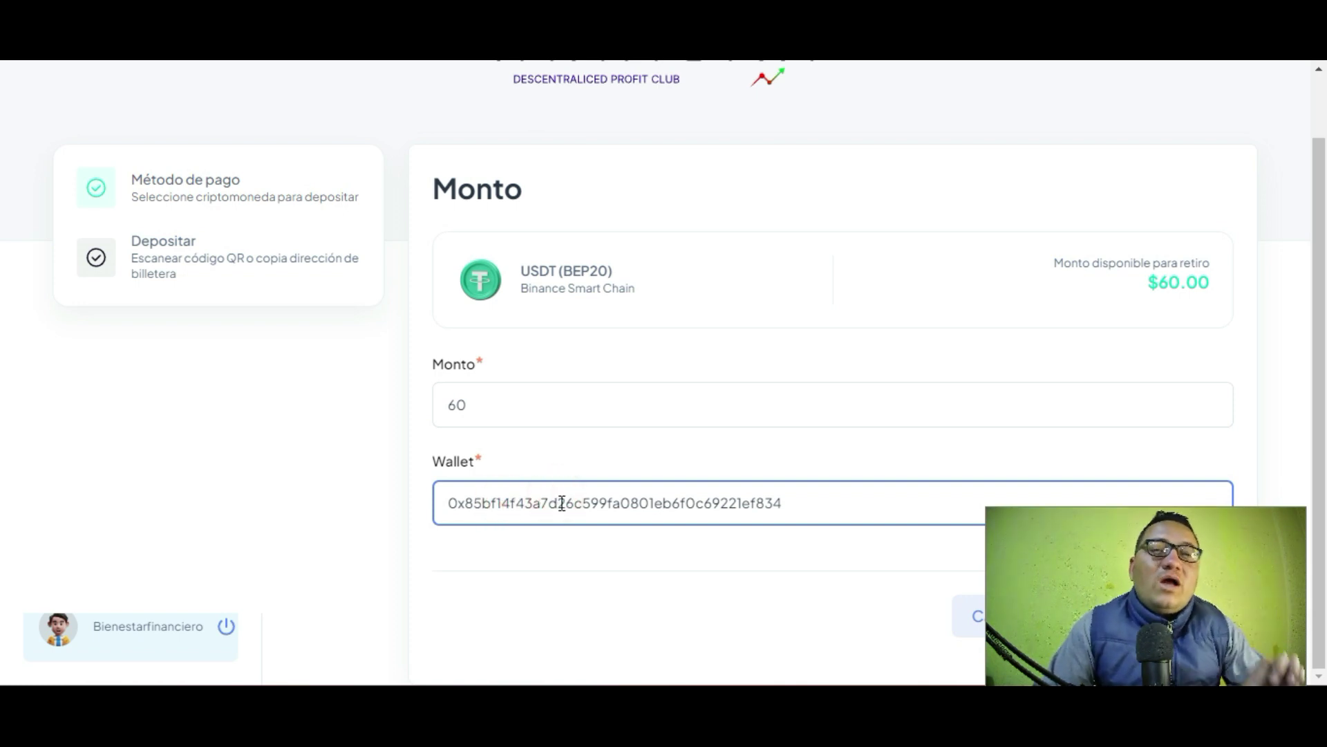
left_click(608, 514)
left_click(748, 500)
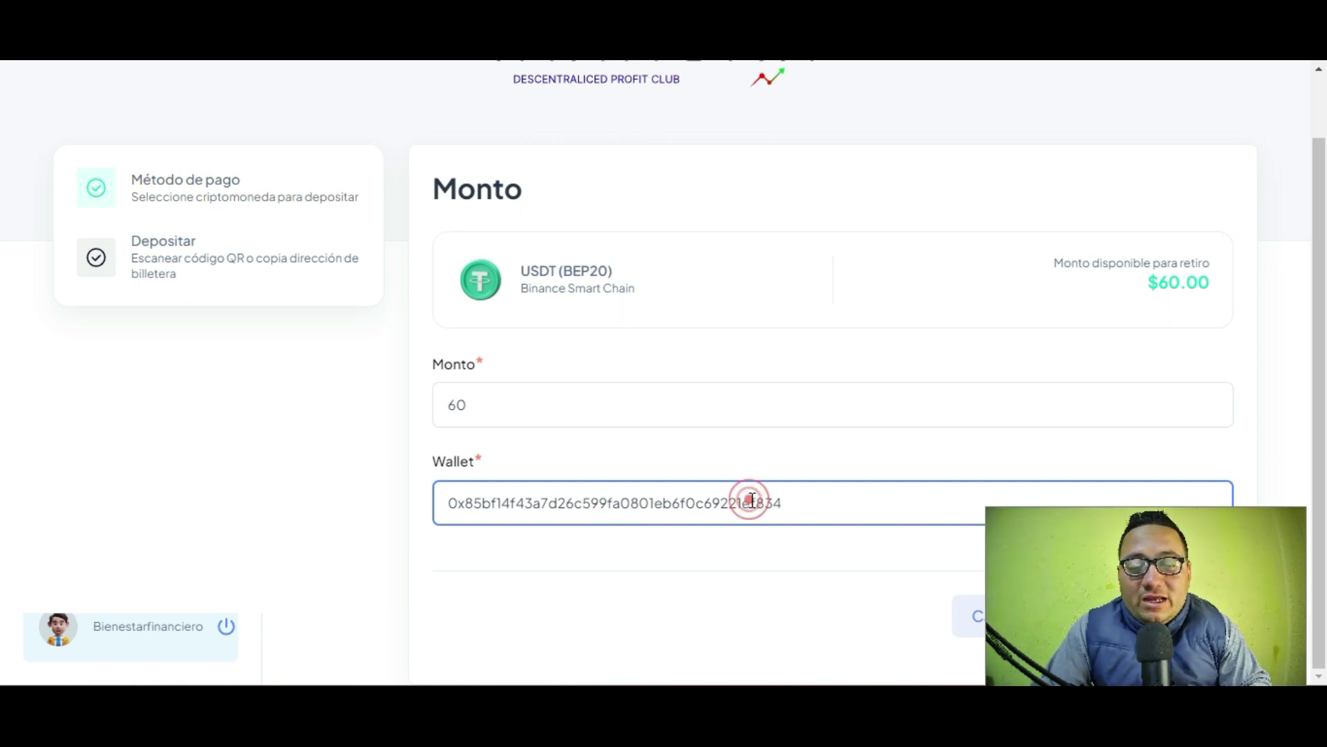
double_click(609, 500)
left_click(800, 492)
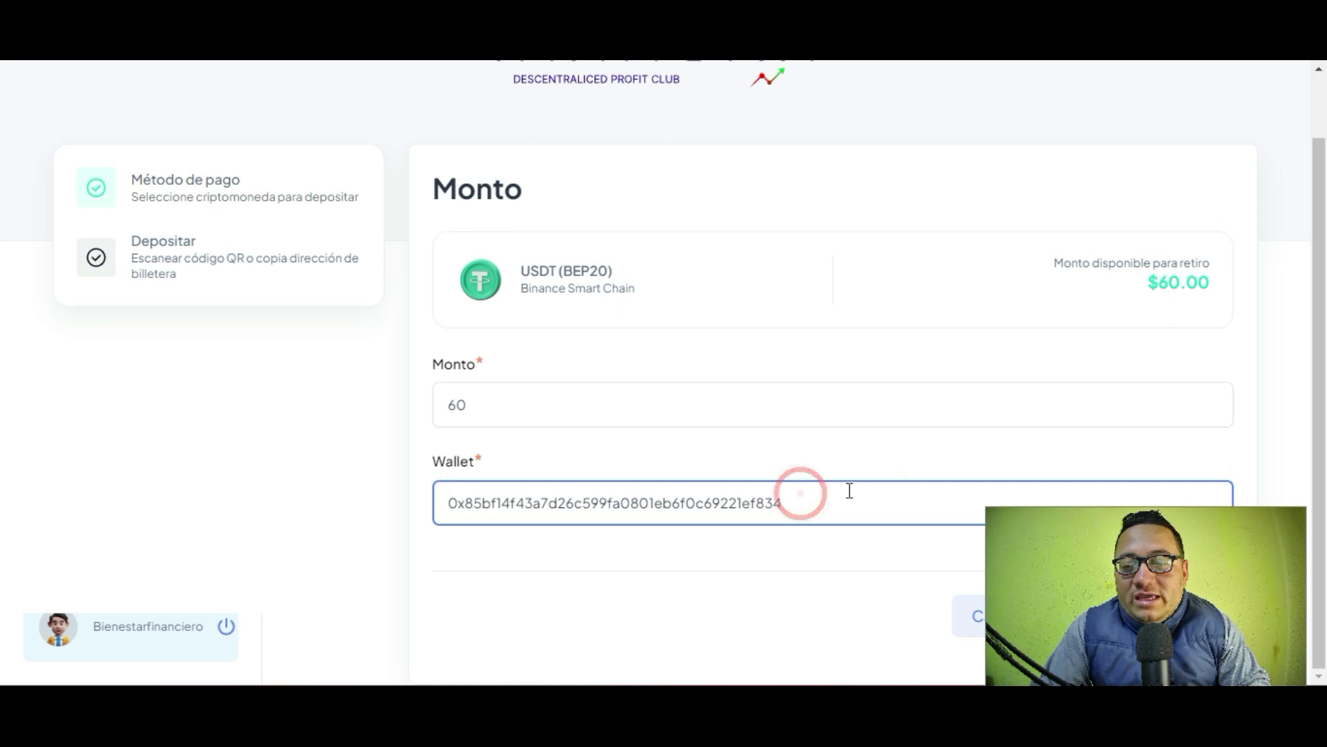
left_click(1099, 555)
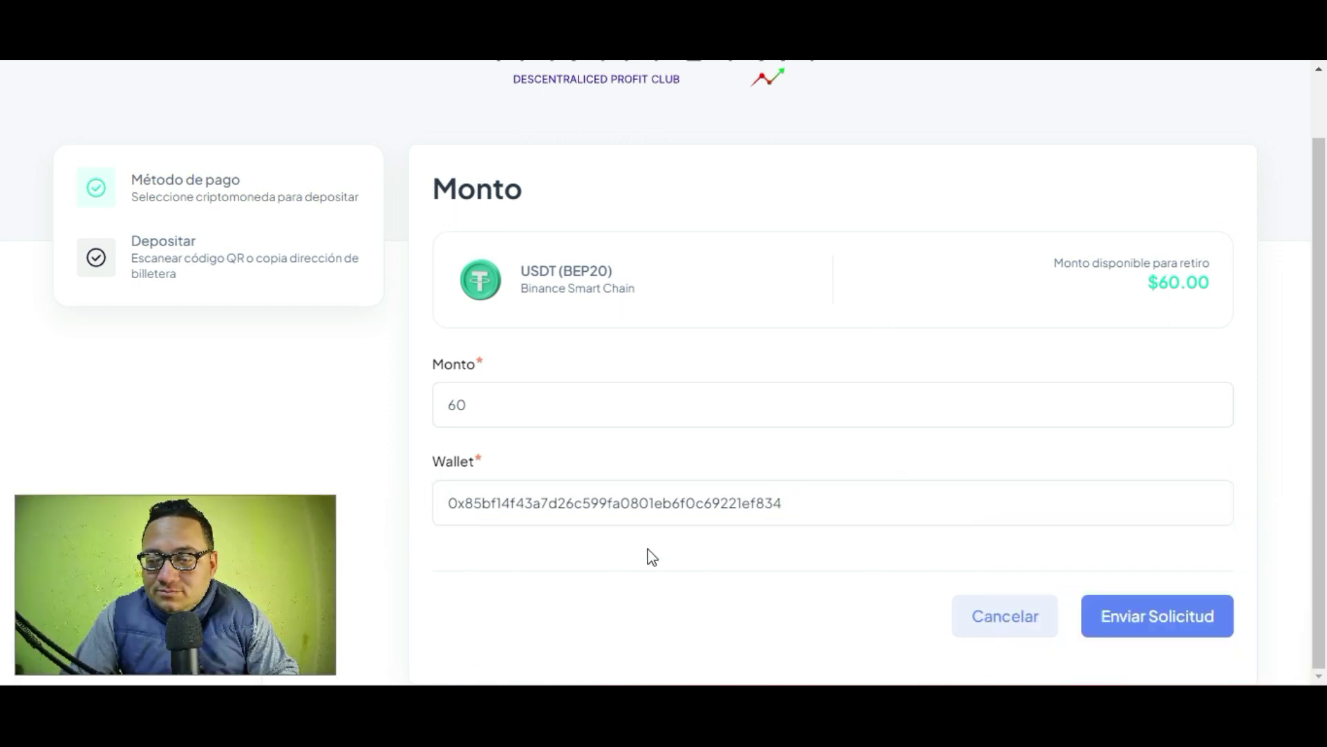
left_click(765, 502)
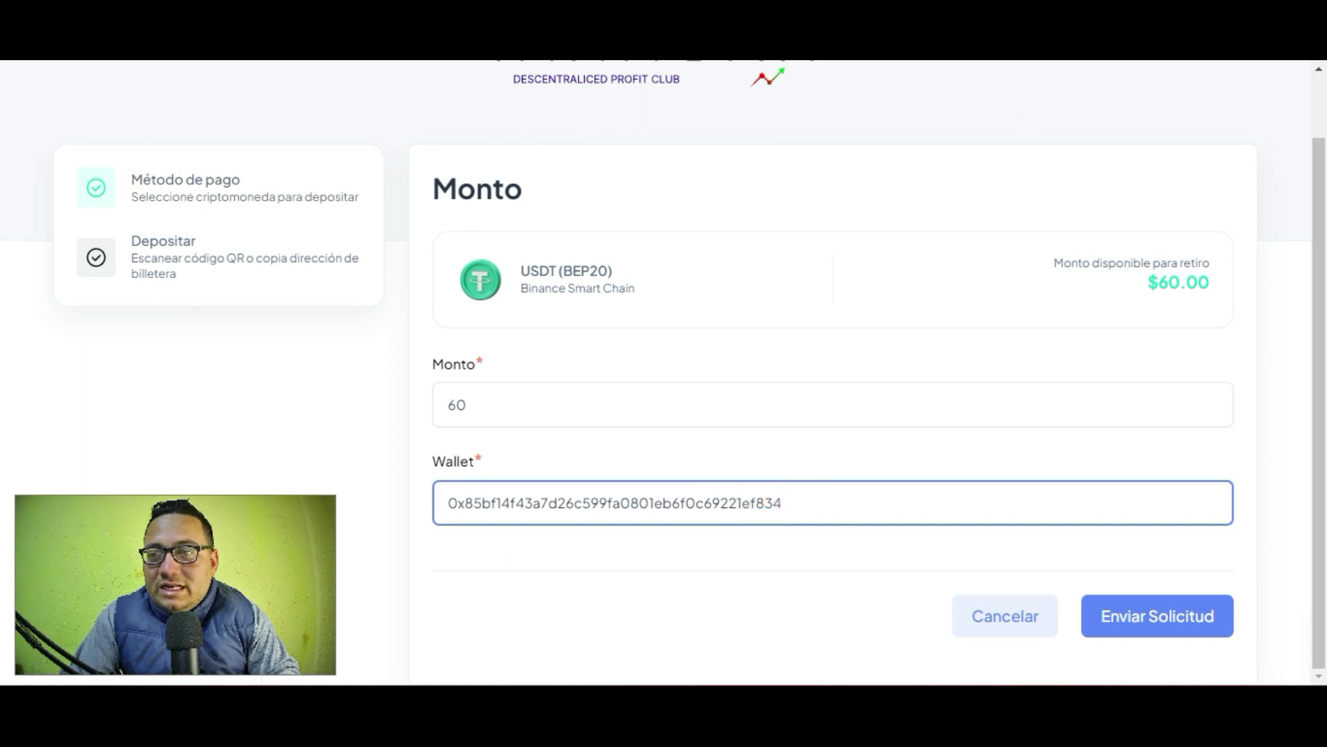
Copy the account address from MetaMask and select the existing address in the withdrawal form's Wallet field
key("alt+shift+m")
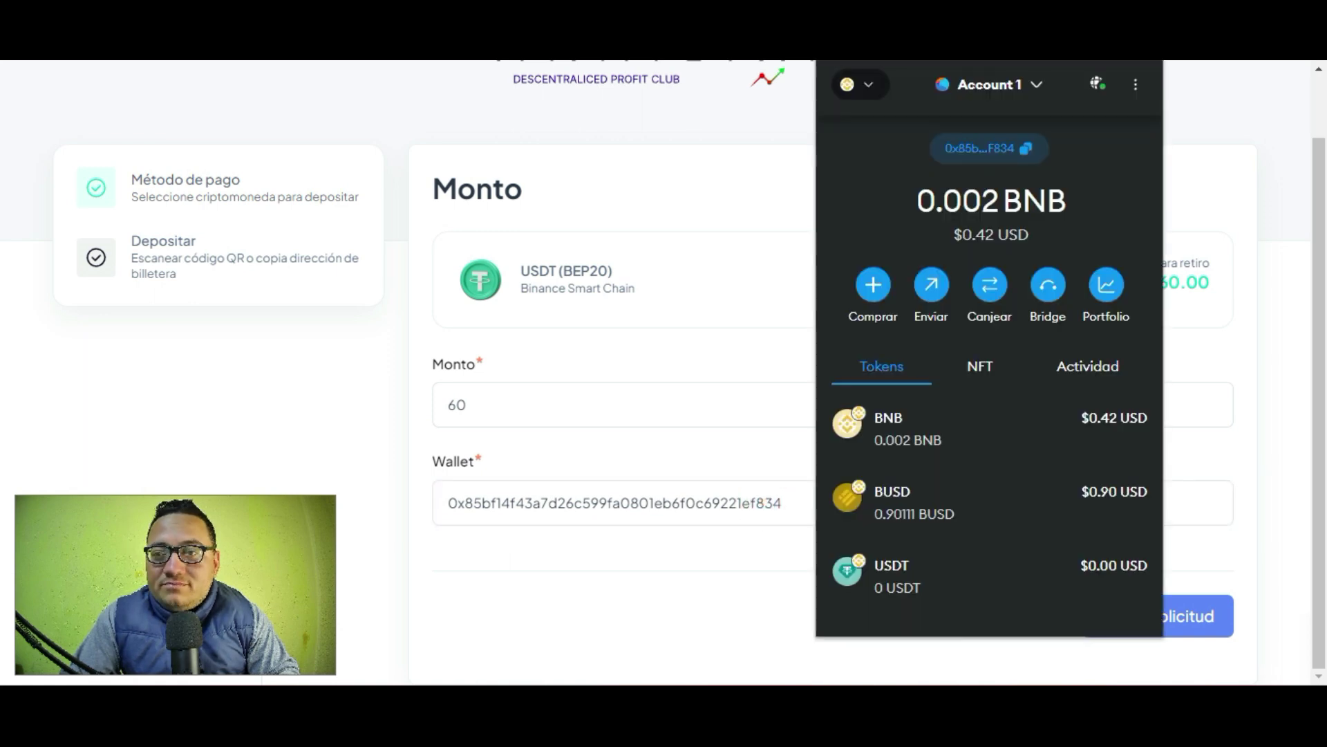
left_click(1002, 166)
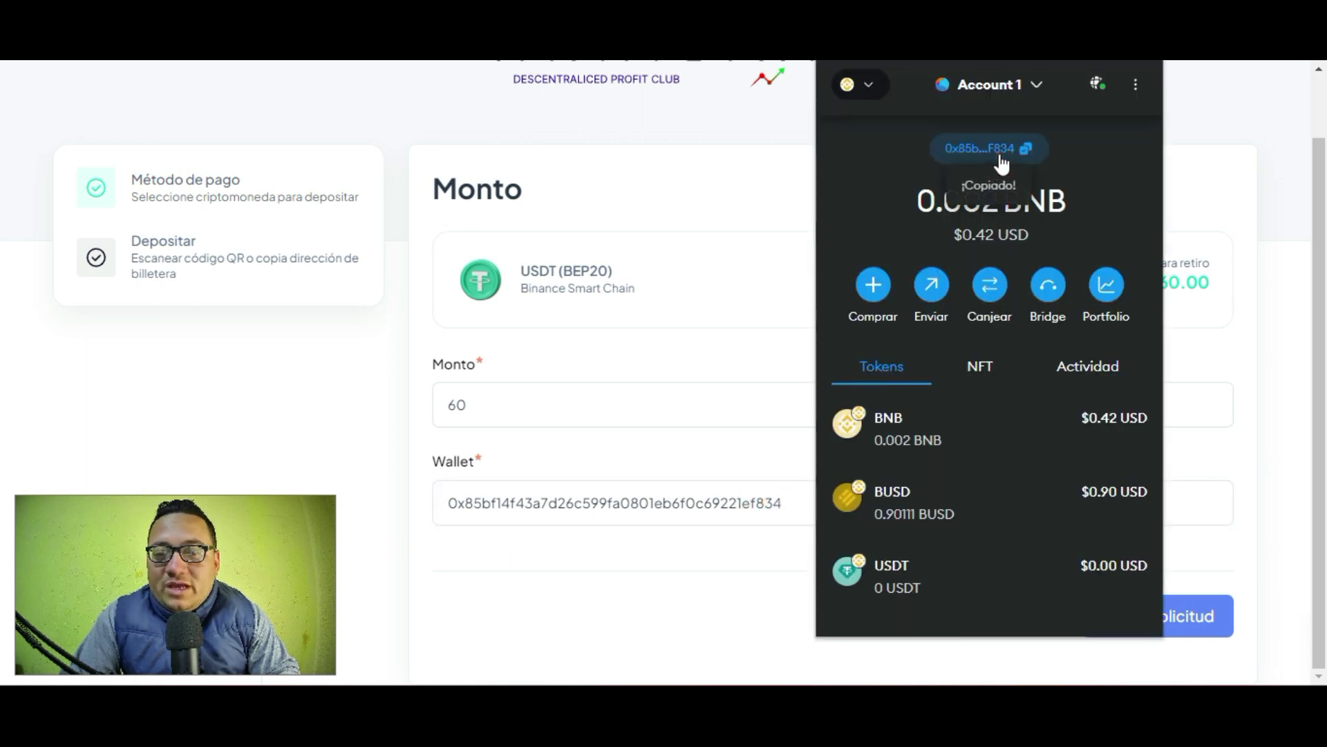
double_click(551, 510)
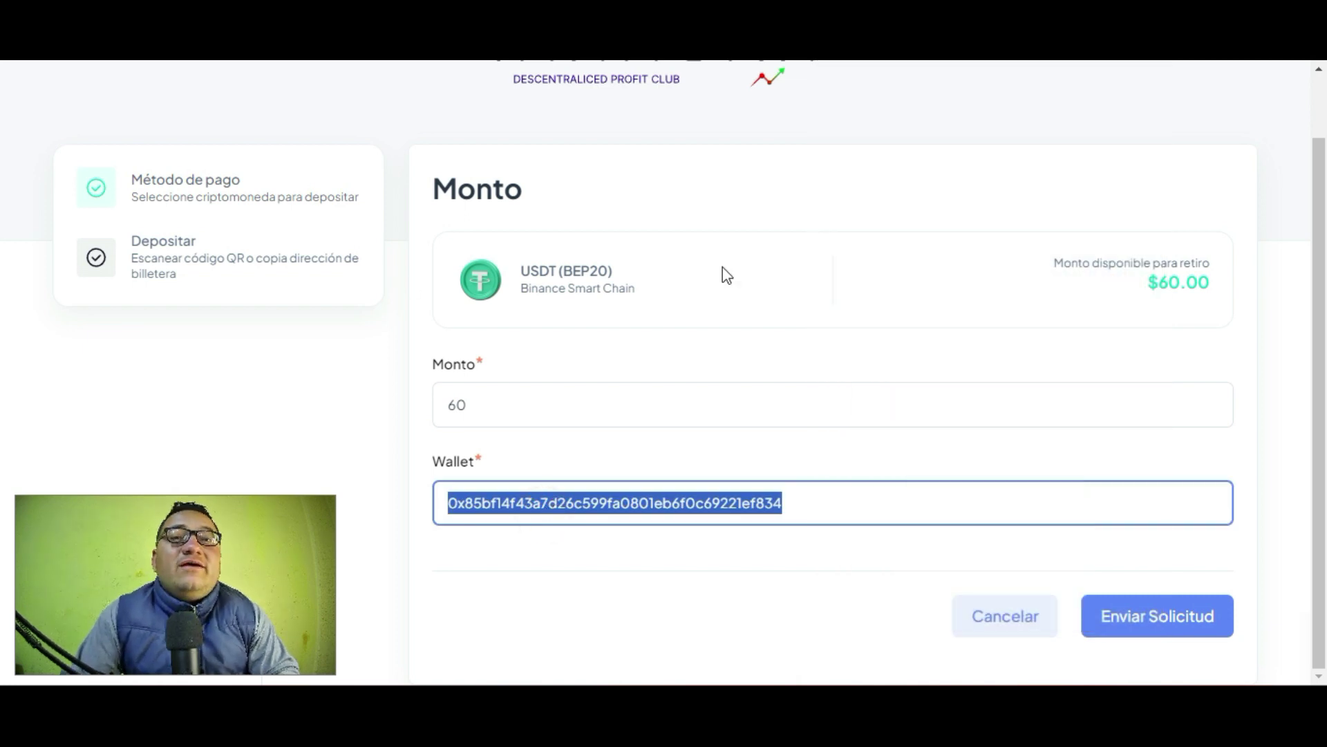
scroll(715, 318, "up", 1)
scroll(724, 346, "down", 1)
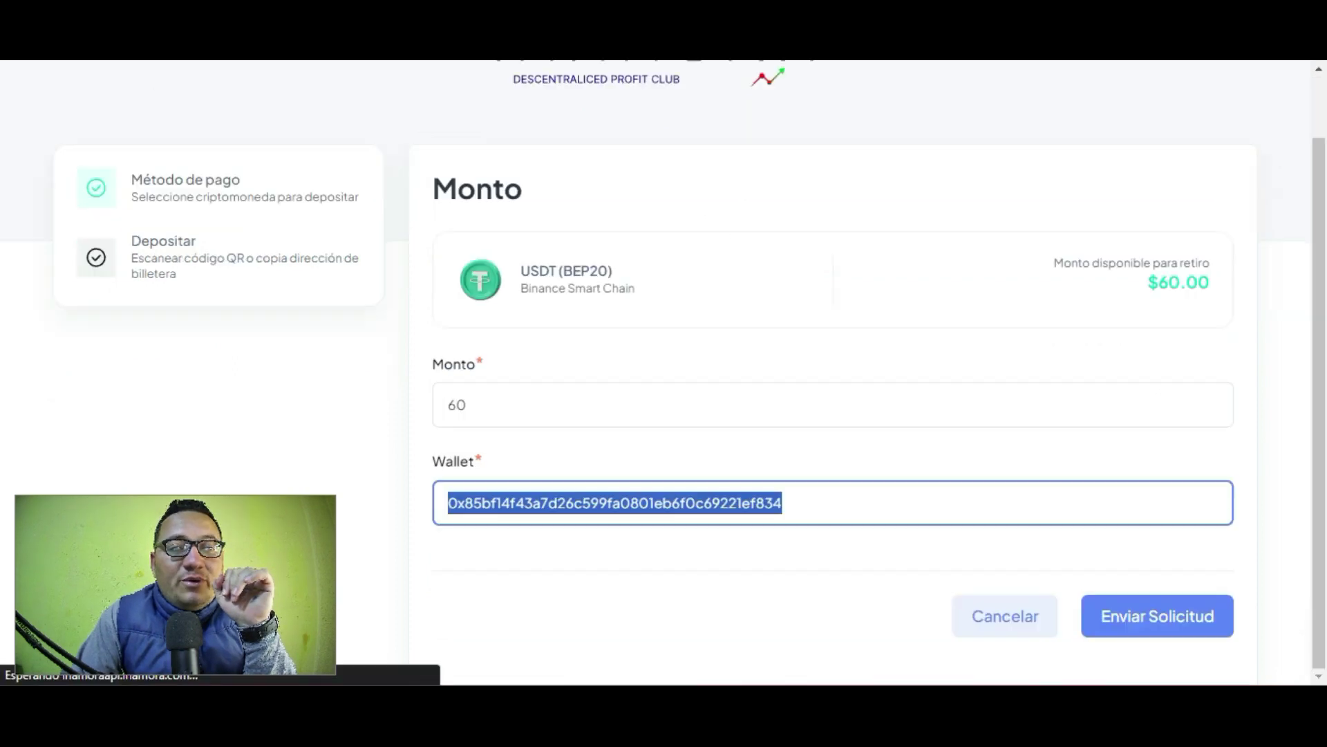
Cancel the withdrawal request and open the Wallet section
left_click(1005, 613)
left_click(113, 263)
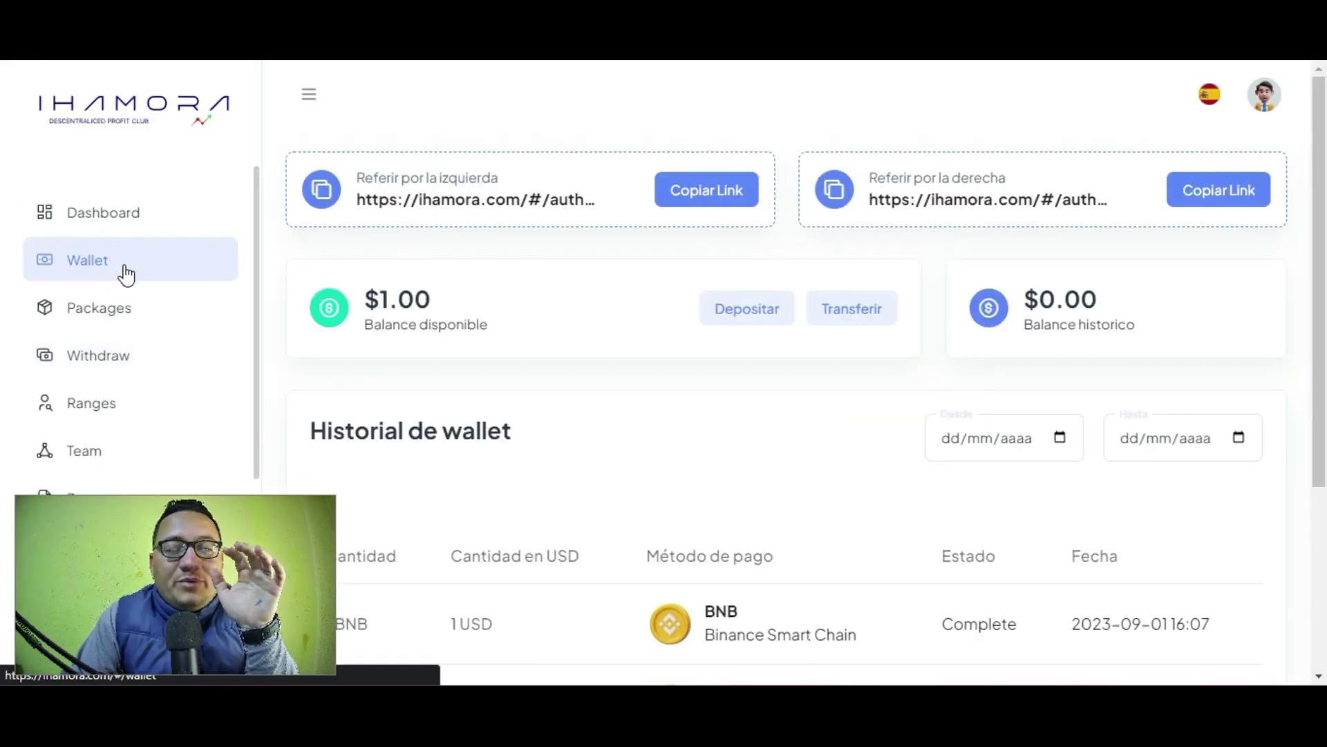
Review the balances and the transaction history in the Wallet section
scroll(187, 252, "down", 2)
scroll(199, 247, "down", 3)
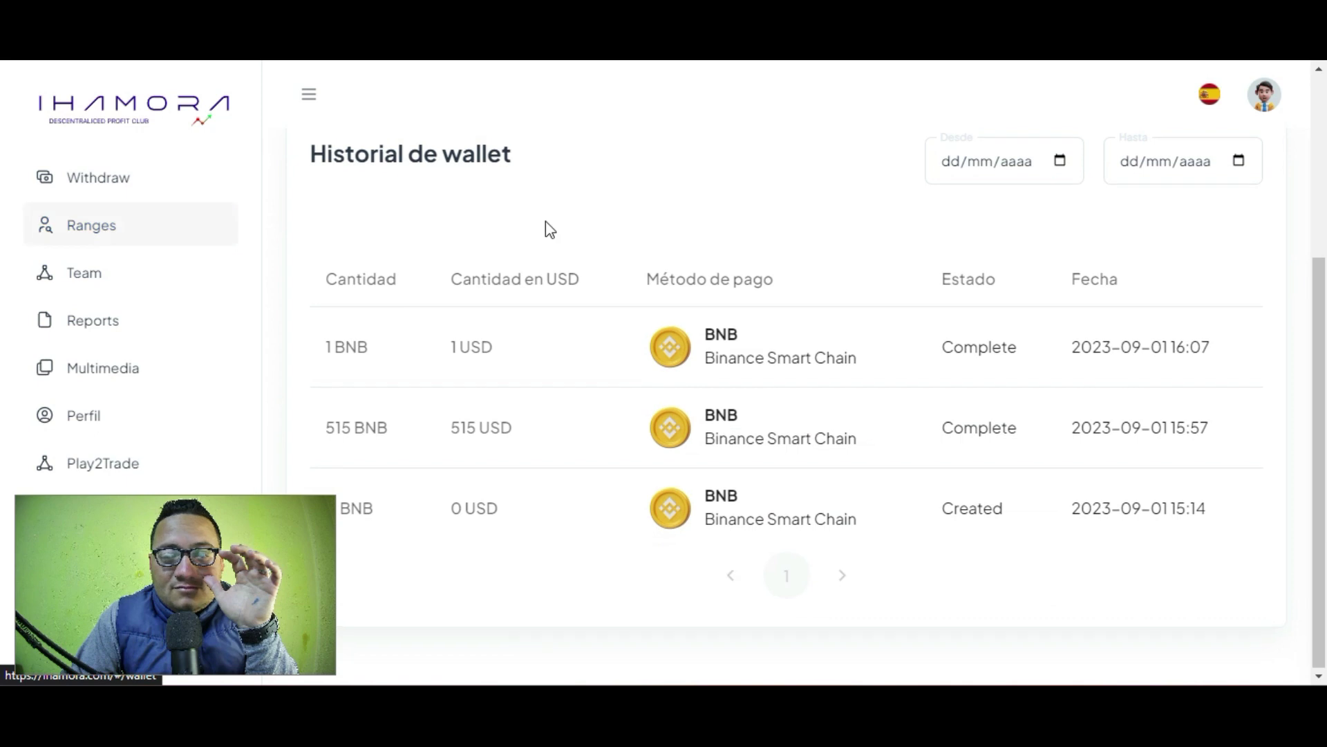
scroll(533, 222, "up", 4)
scroll(899, 221, "down", 1)
scroll(947, 227, "up", 1)
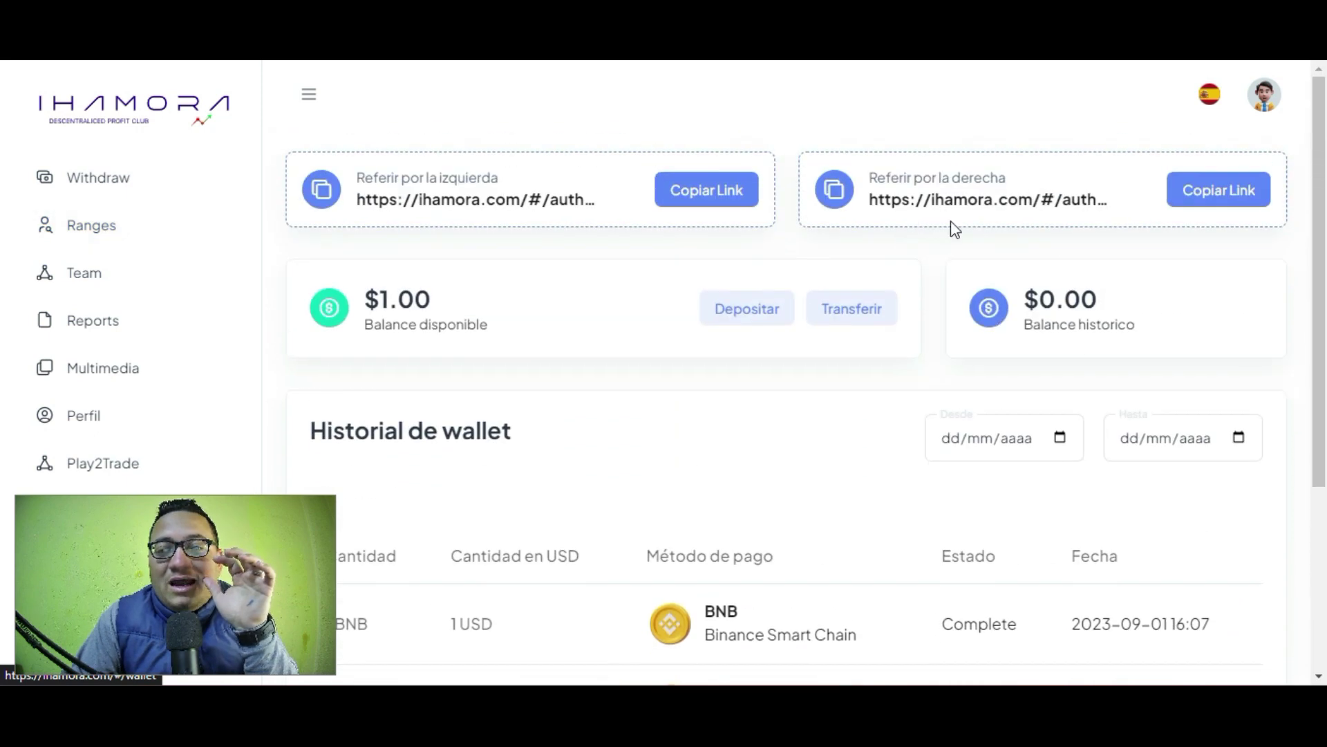
left_click(1263, 97)
left_click(1264, 97)
Compare the destination address in the withdrawal form's Wallet field with the MetaMask account address
scroll(76, 418, "down", 4)
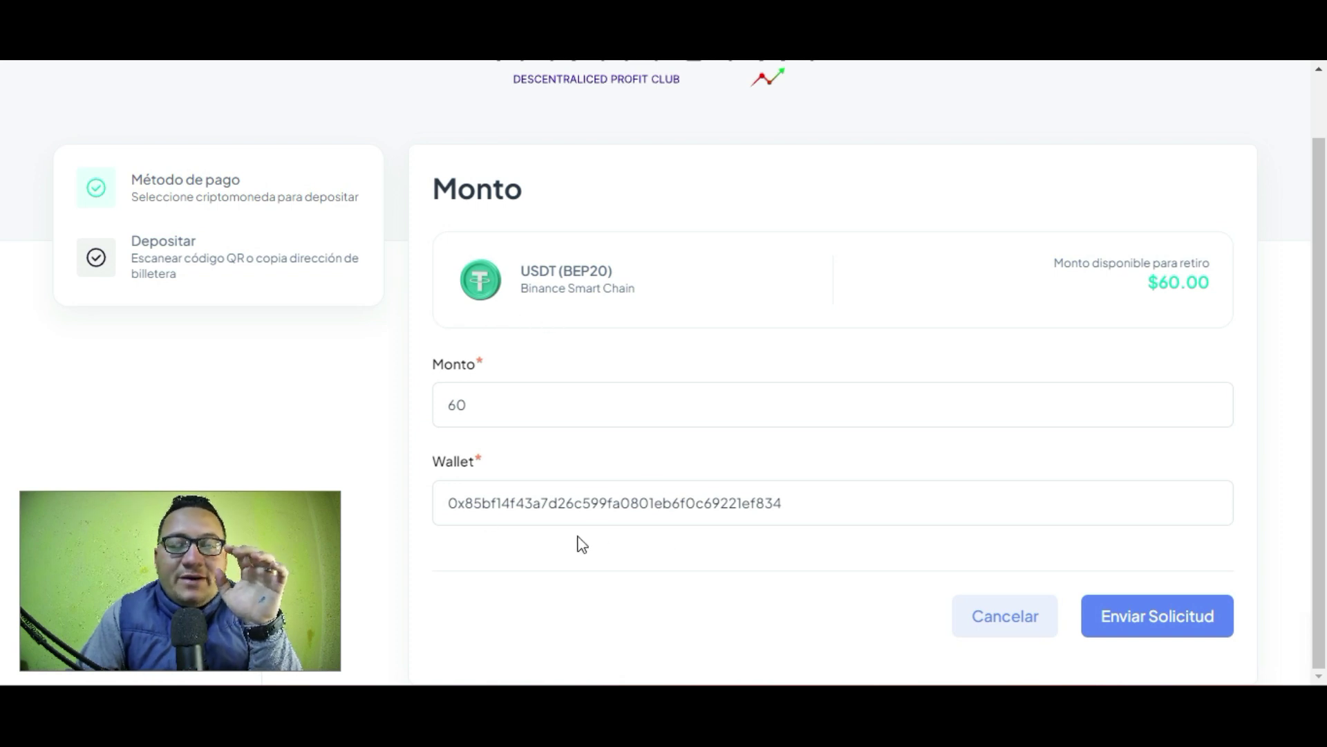
left_click(1150, 60)
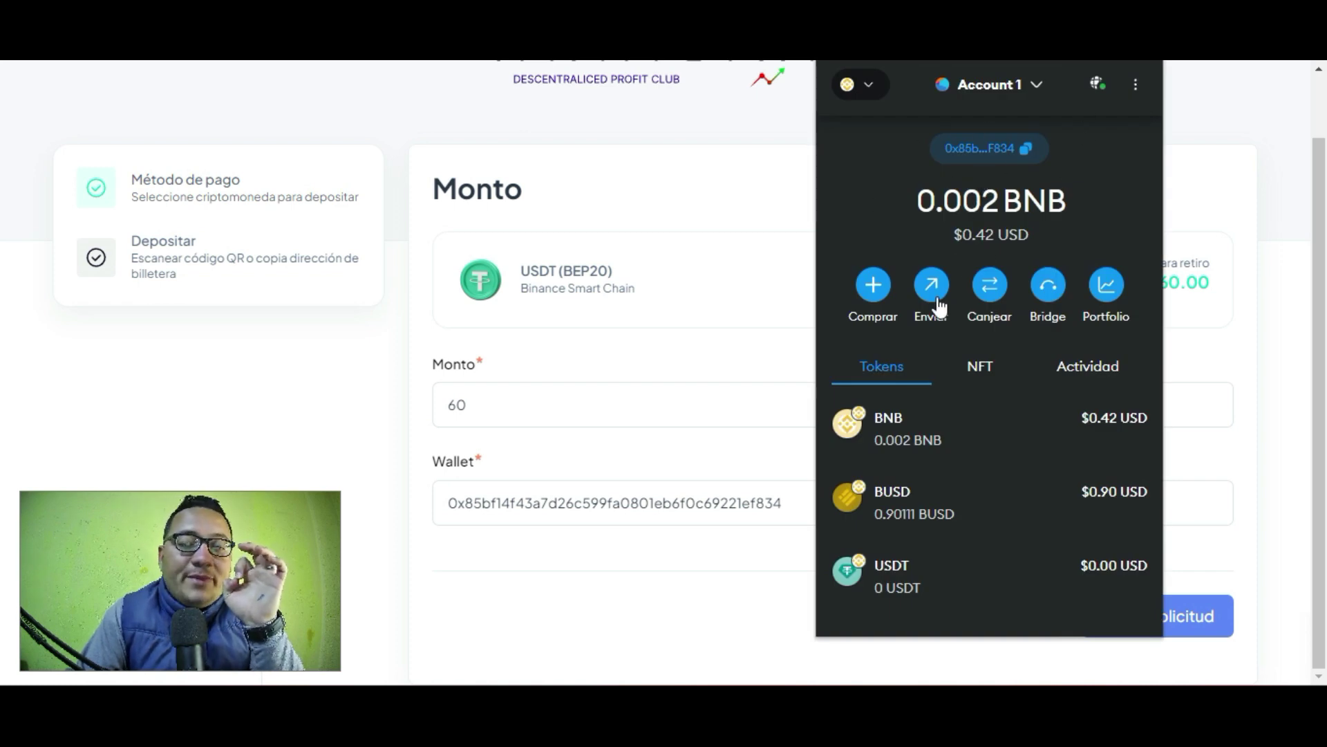
left_click_drag(794, 509, 468, 504)
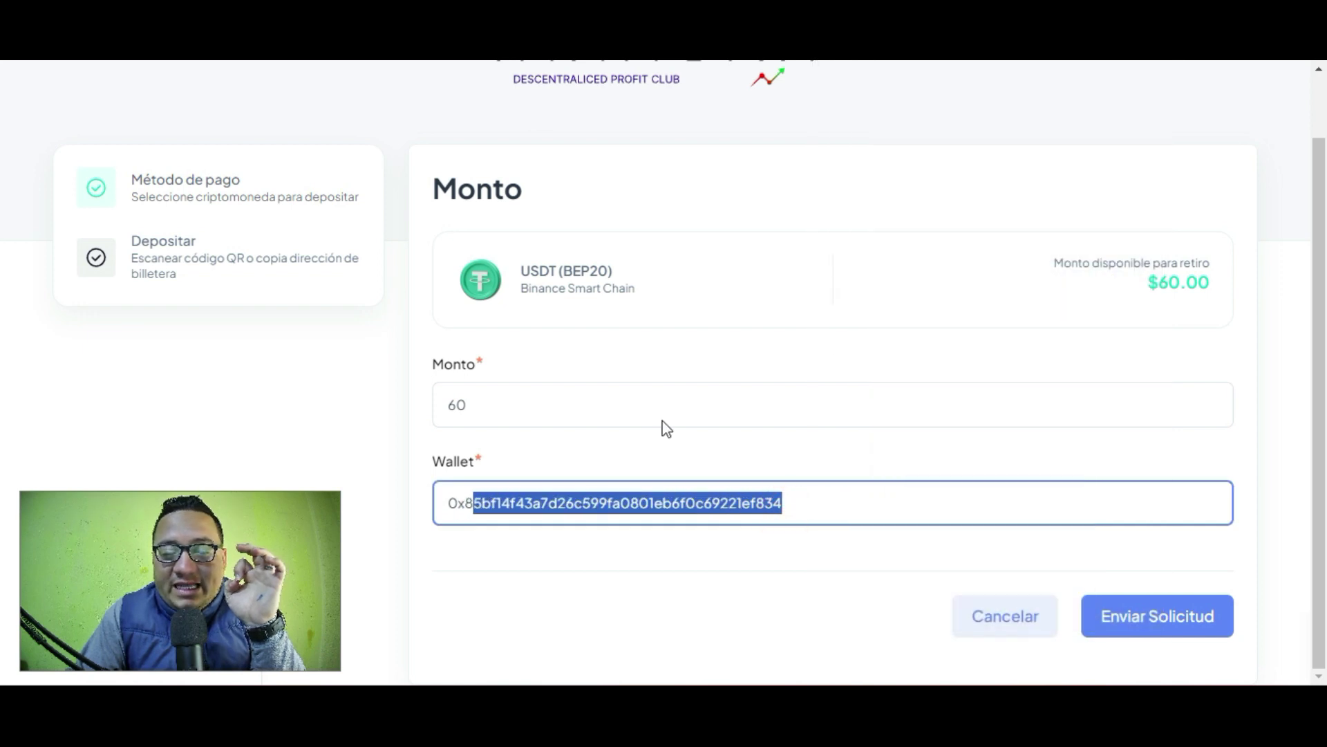
left_click(960, 301)
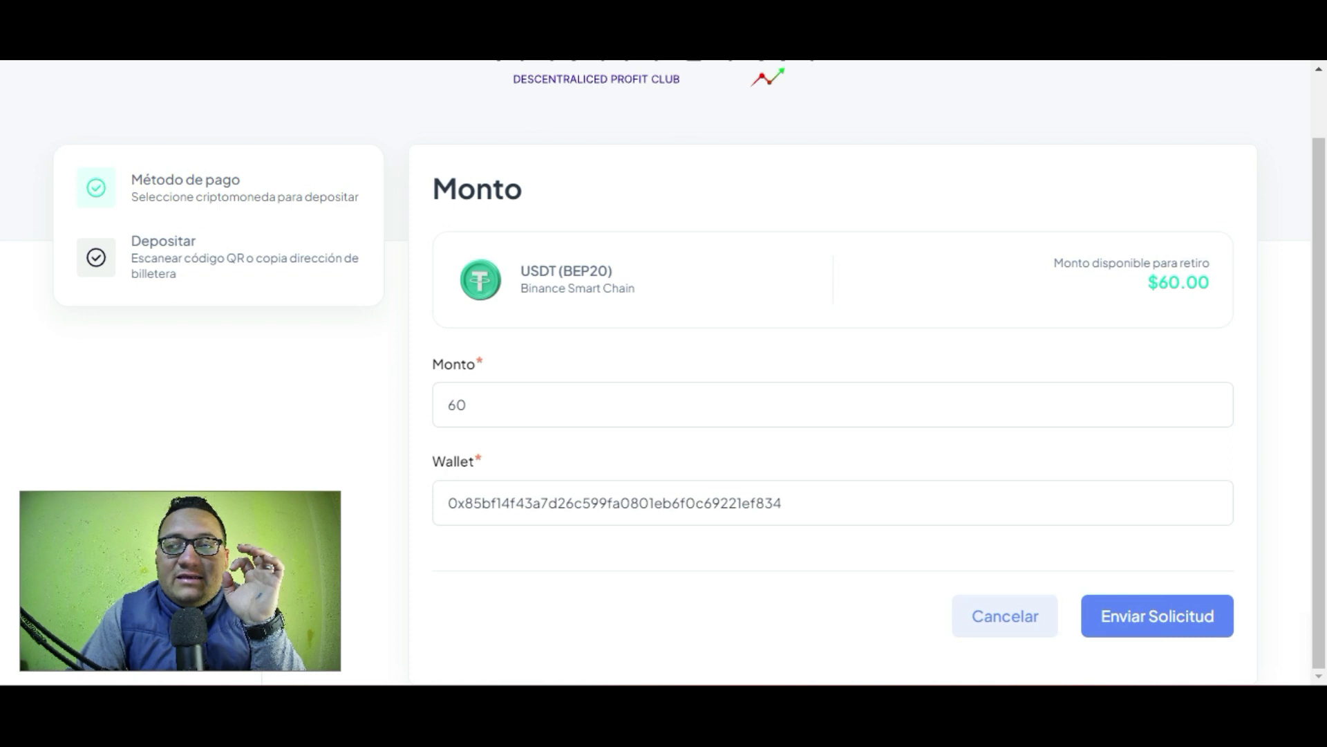
Submit the USDT (BEP20) withdrawal request for 60 and accept the confirmation message
left_click(482, 413)
left_click(477, 411)
left_click(1121, 614)
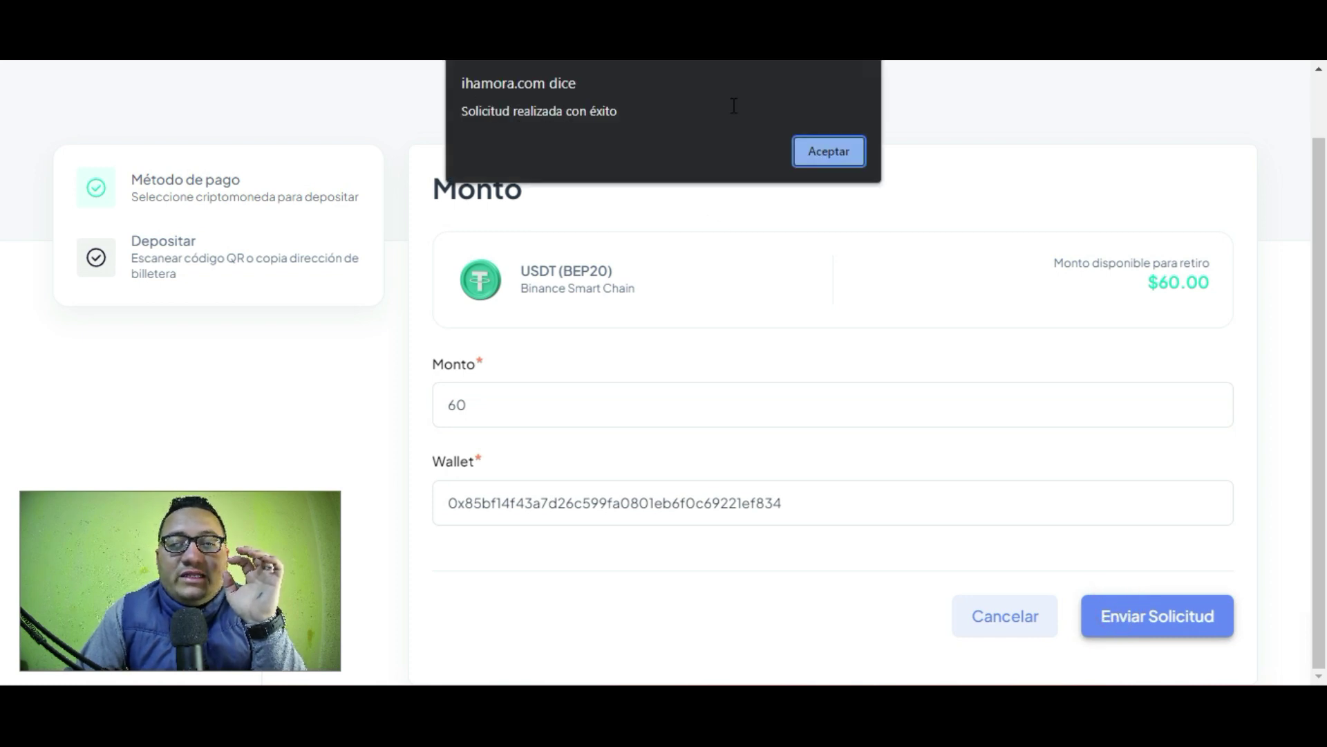
left_click(835, 148)
Examine the new request's amount and commission in the withdrawal history
scroll(678, 302, "down", 3)
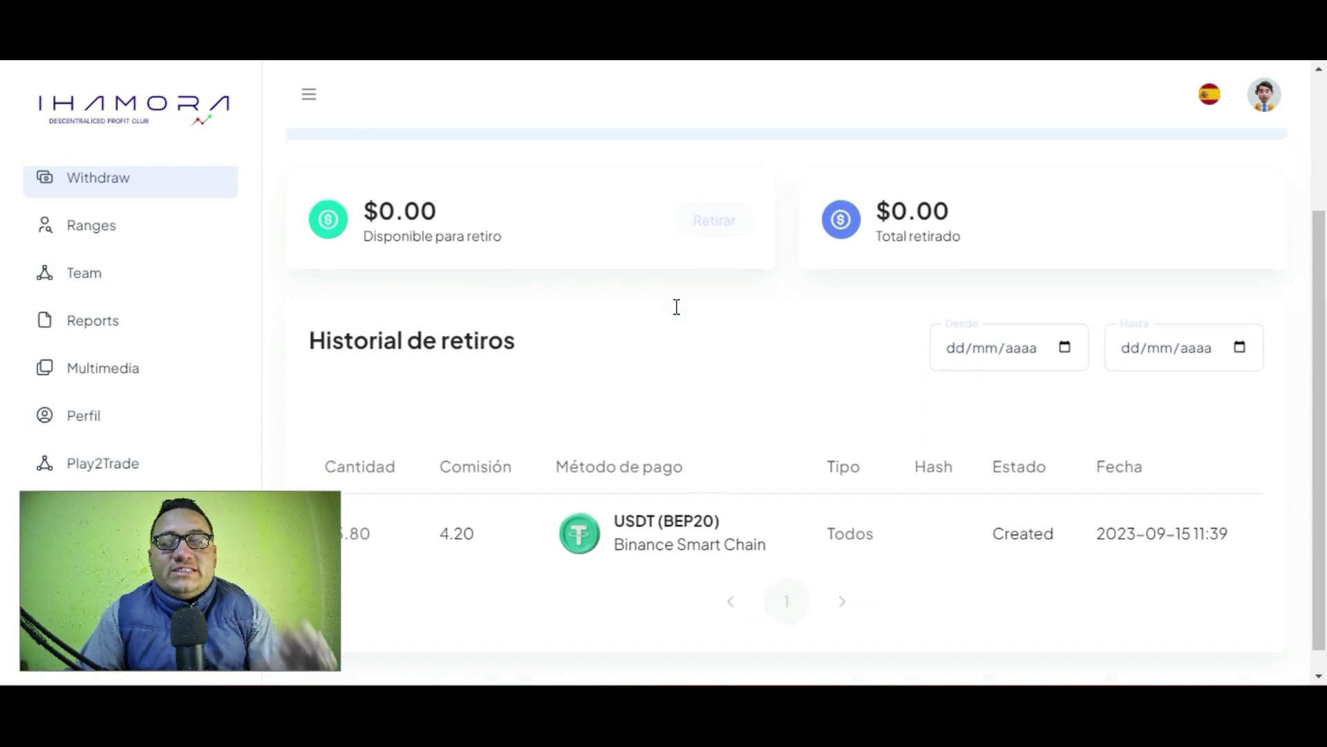
scroll(561, 230, "down", 1)
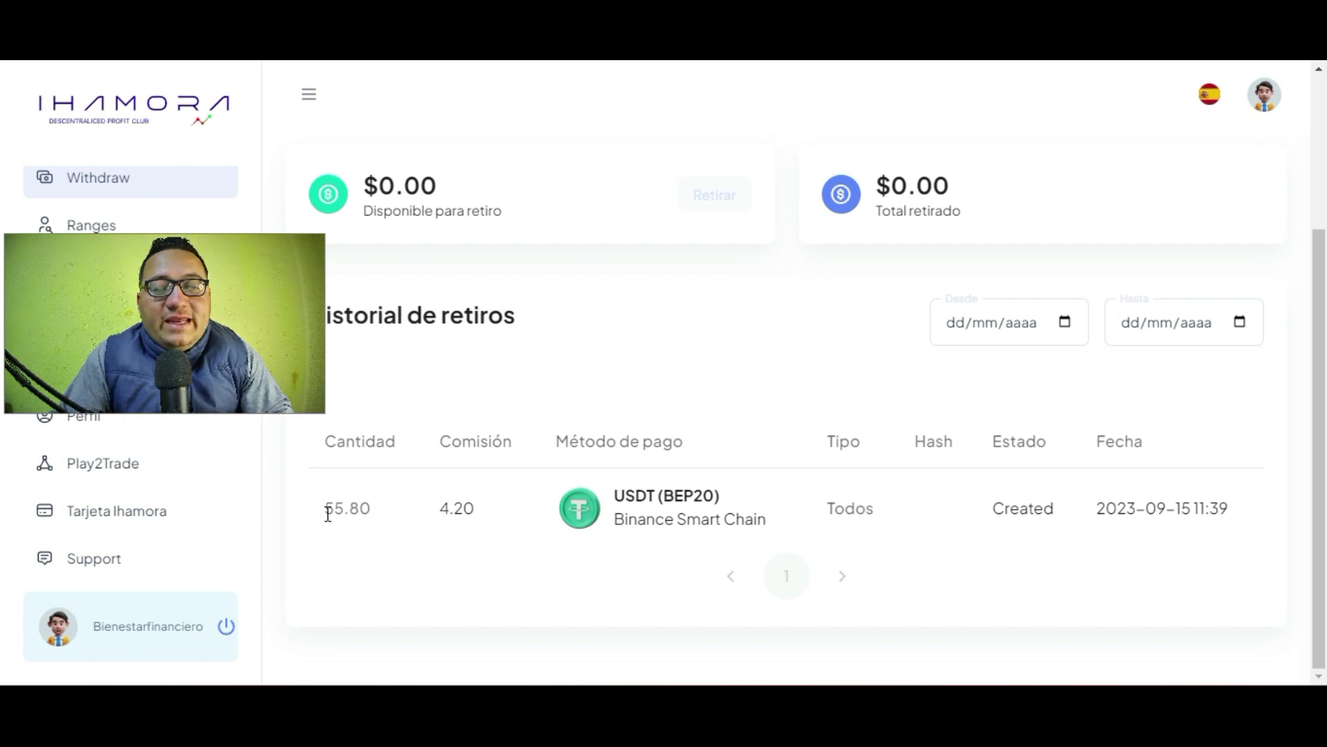
left_click_drag(324, 517, 359, 517)
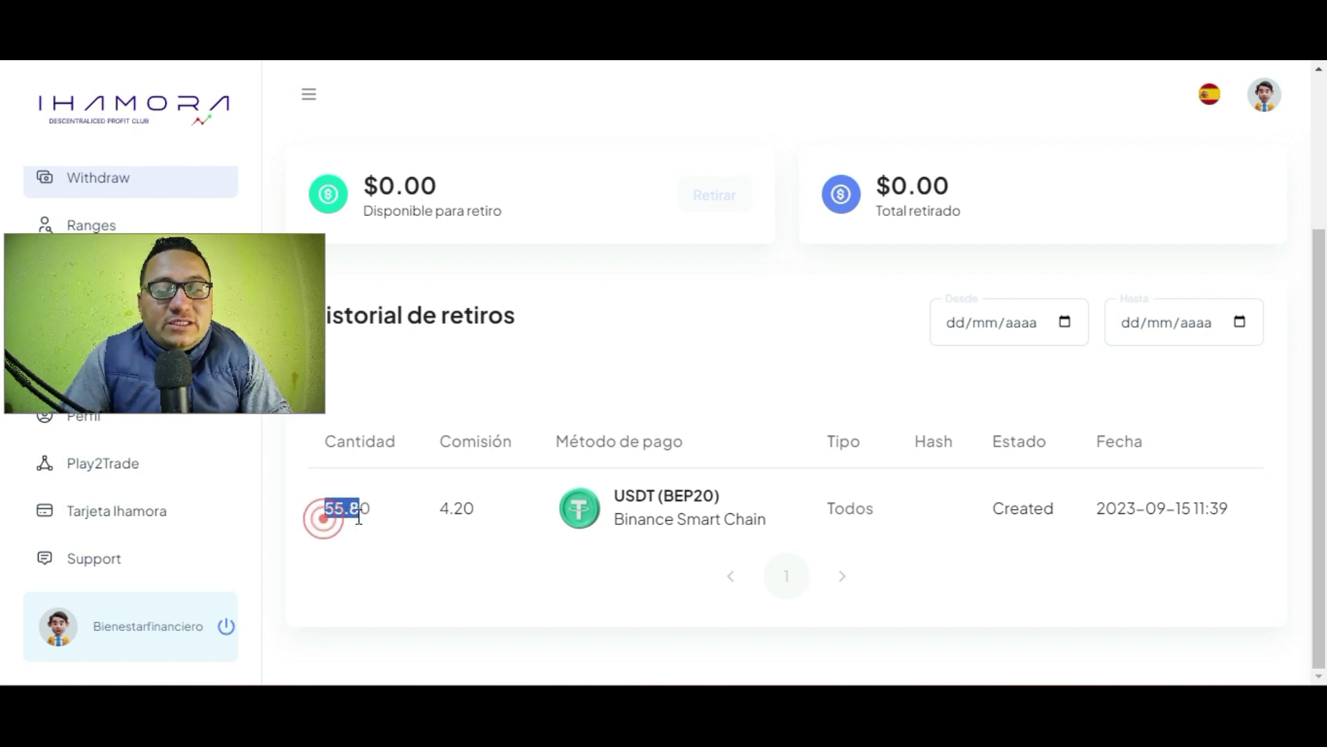
left_click_drag(489, 509, 450, 500)
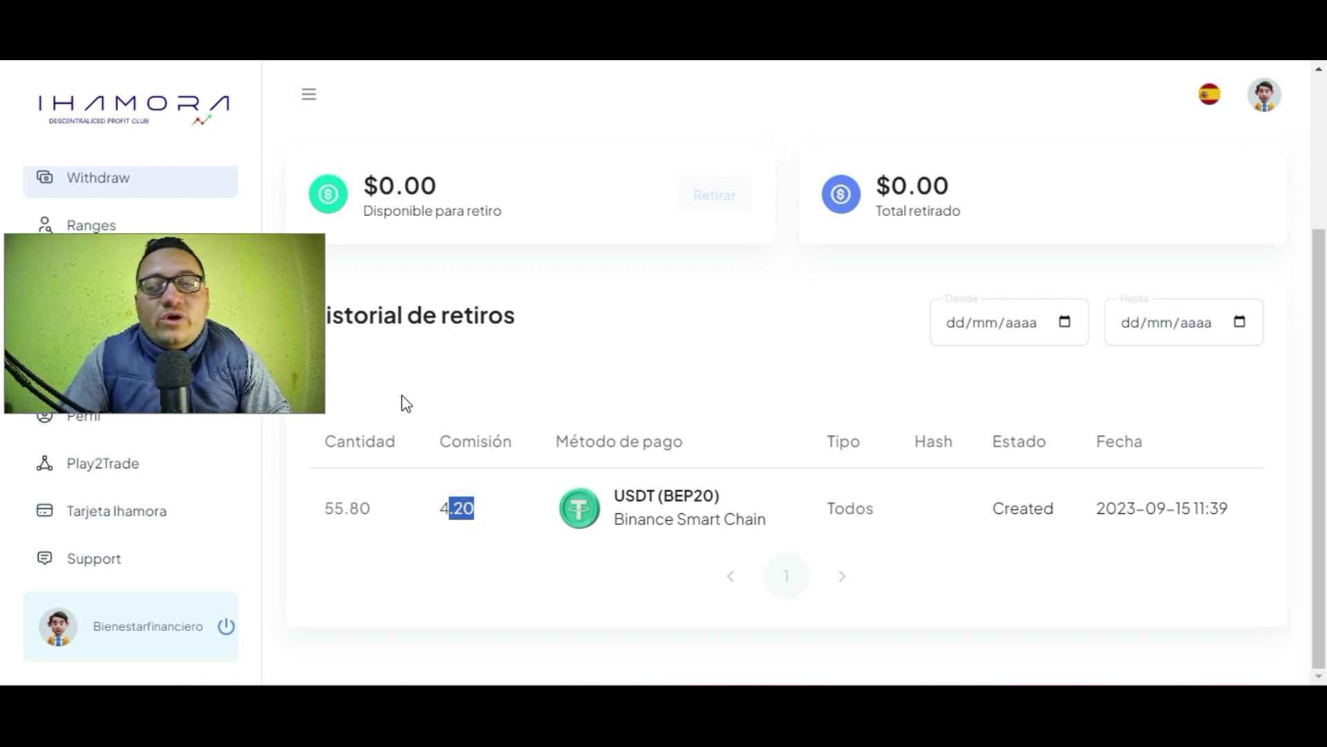
left_click(219, 394)
left_click_drag(1127, 629, 1205, 654)
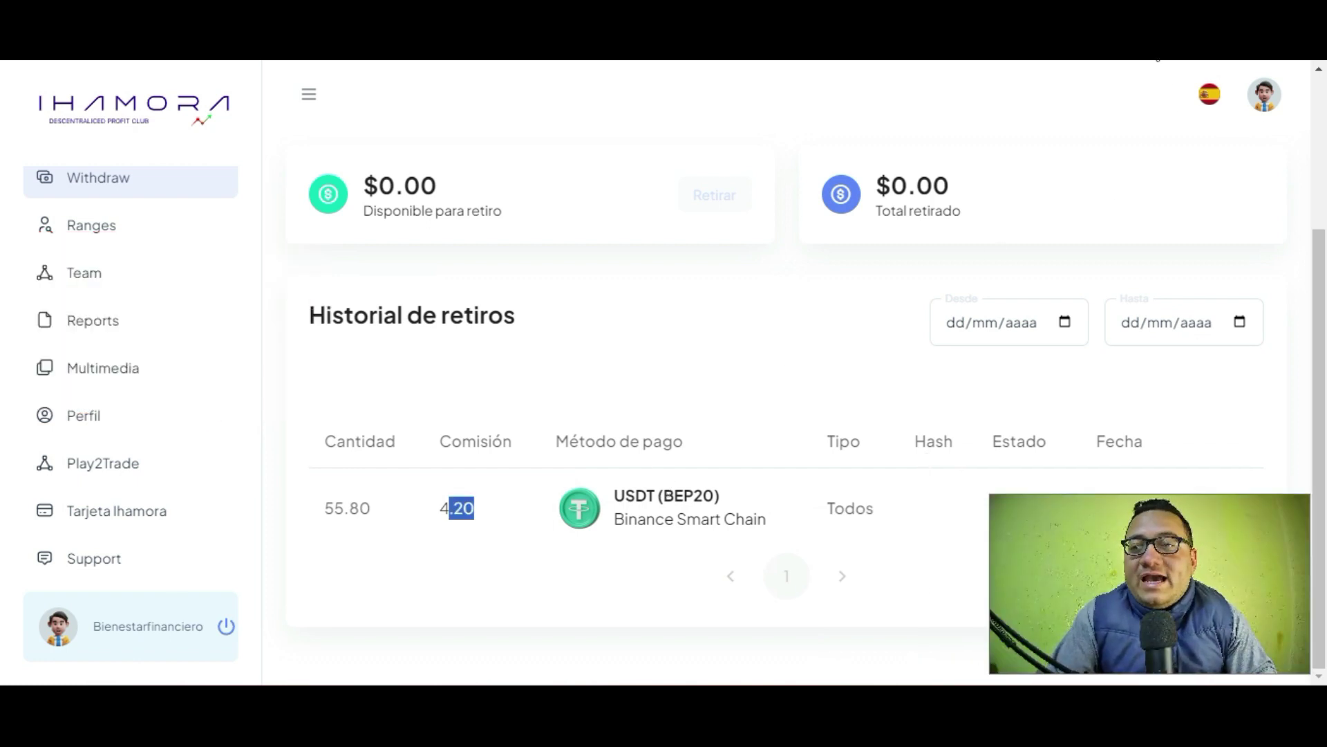
Check the USDT token's balance and transactions in MetaMask, then close the wallet
left_click(1144, 7)
scroll(1013, 379, "down", 3)
left_click(1014, 384)
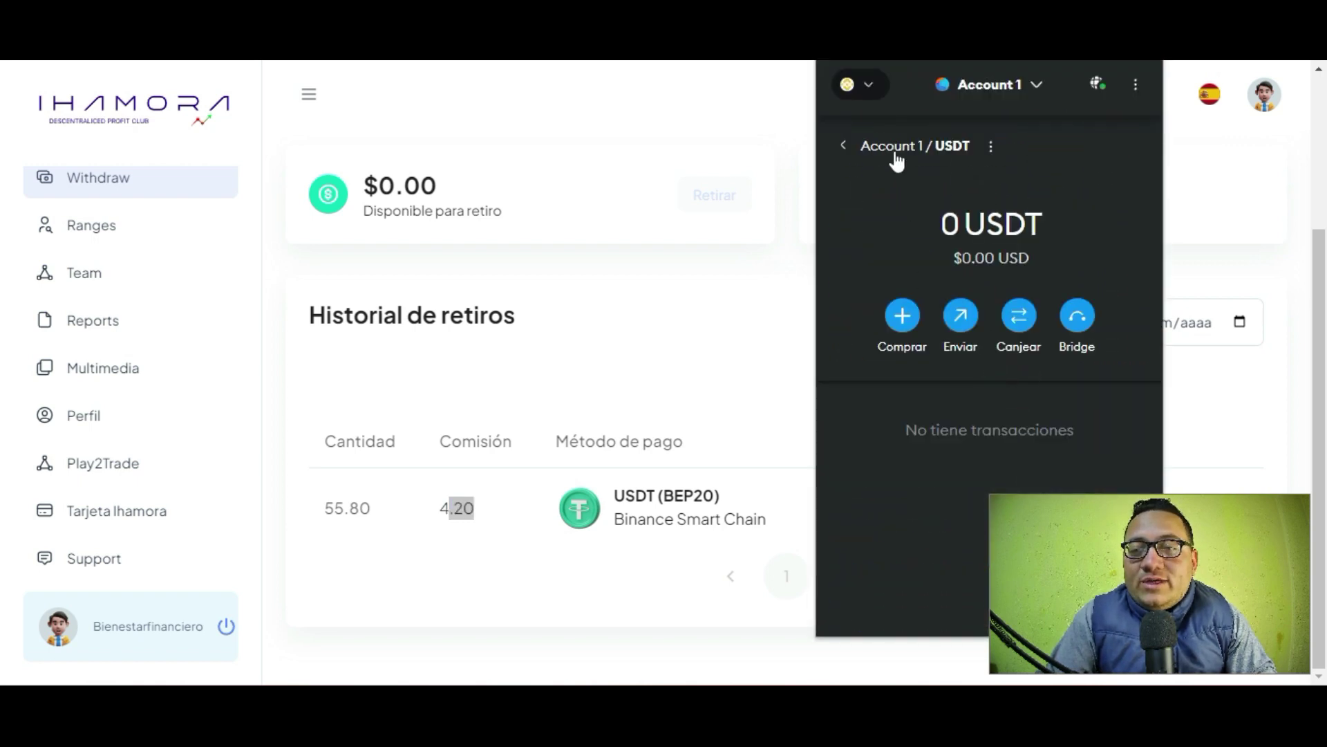
left_click(842, 145)
left_click(690, 187)
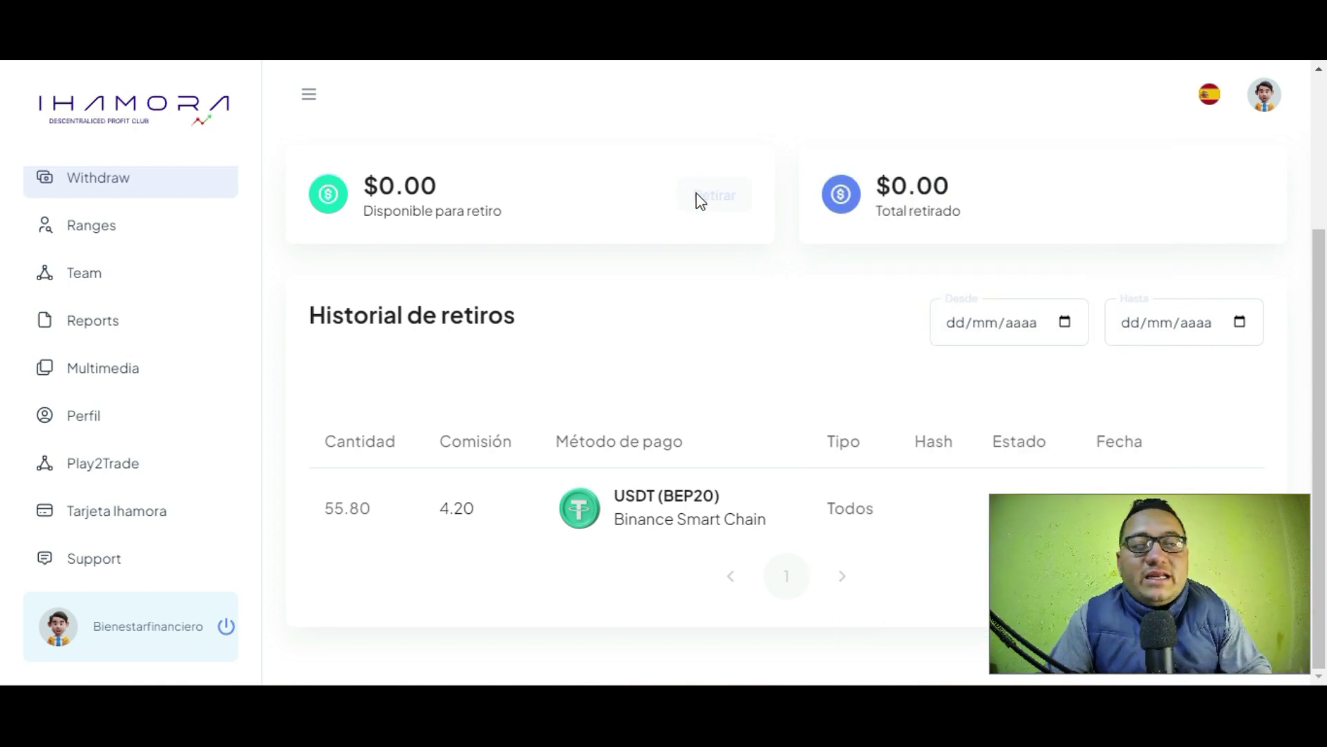
Review the account summary and the active package's acceleration expiry on the Dashboard
scroll(222, 213, "up", 5)
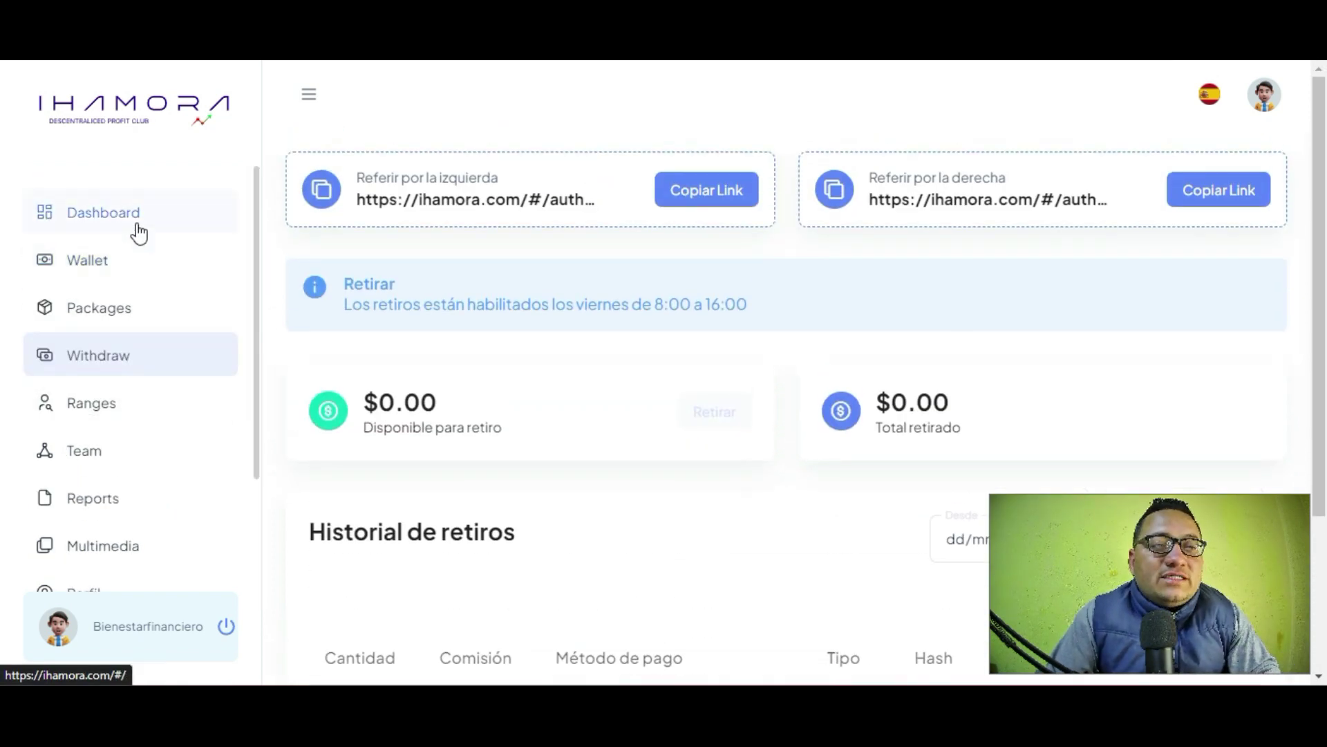
left_click(137, 228)
scroll(572, 163, "down", 7)
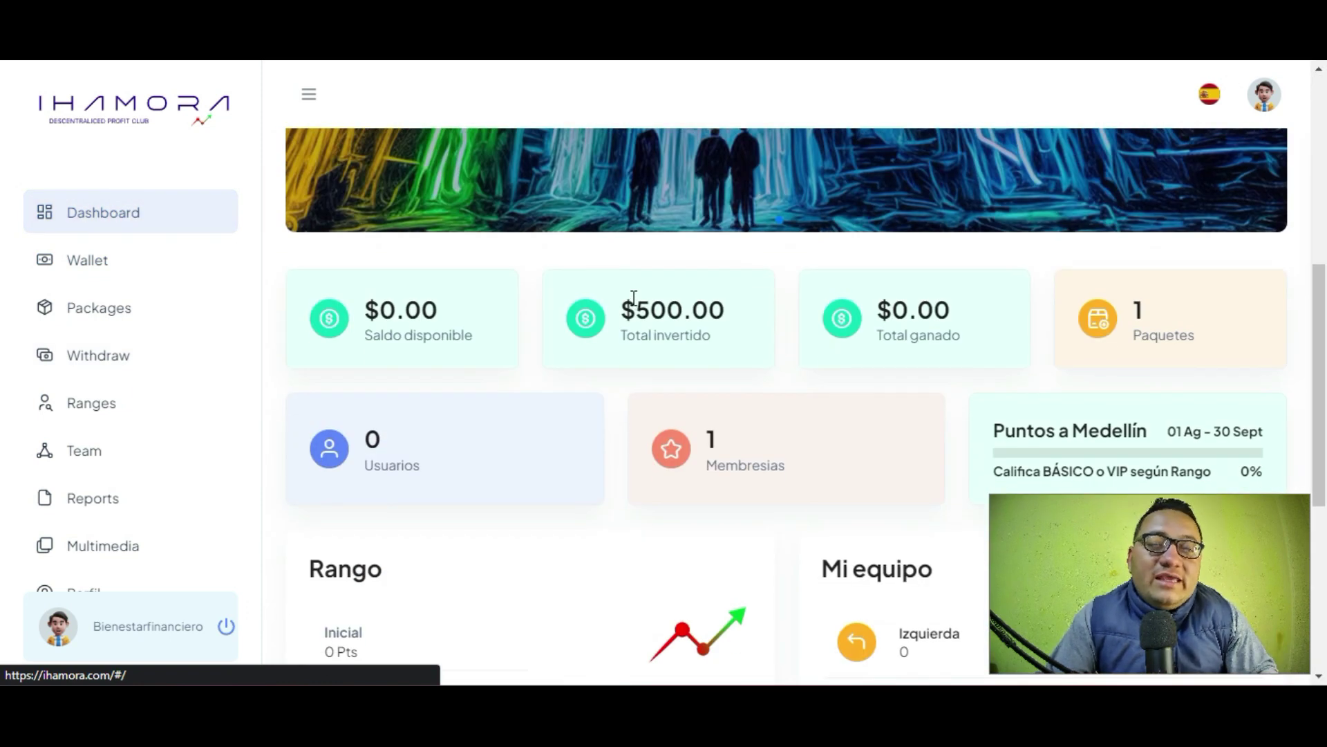
scroll(633, 297, "down", 6)
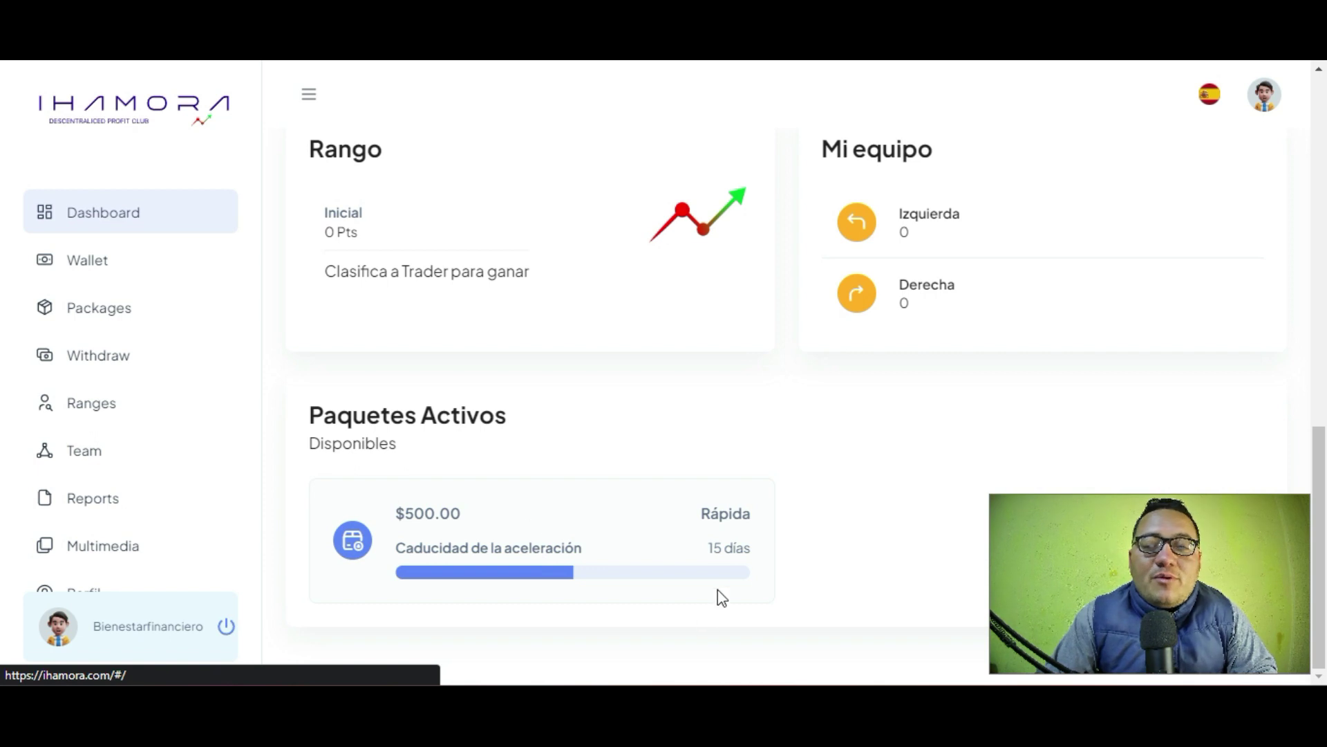
left_click_drag(708, 548, 764, 550)
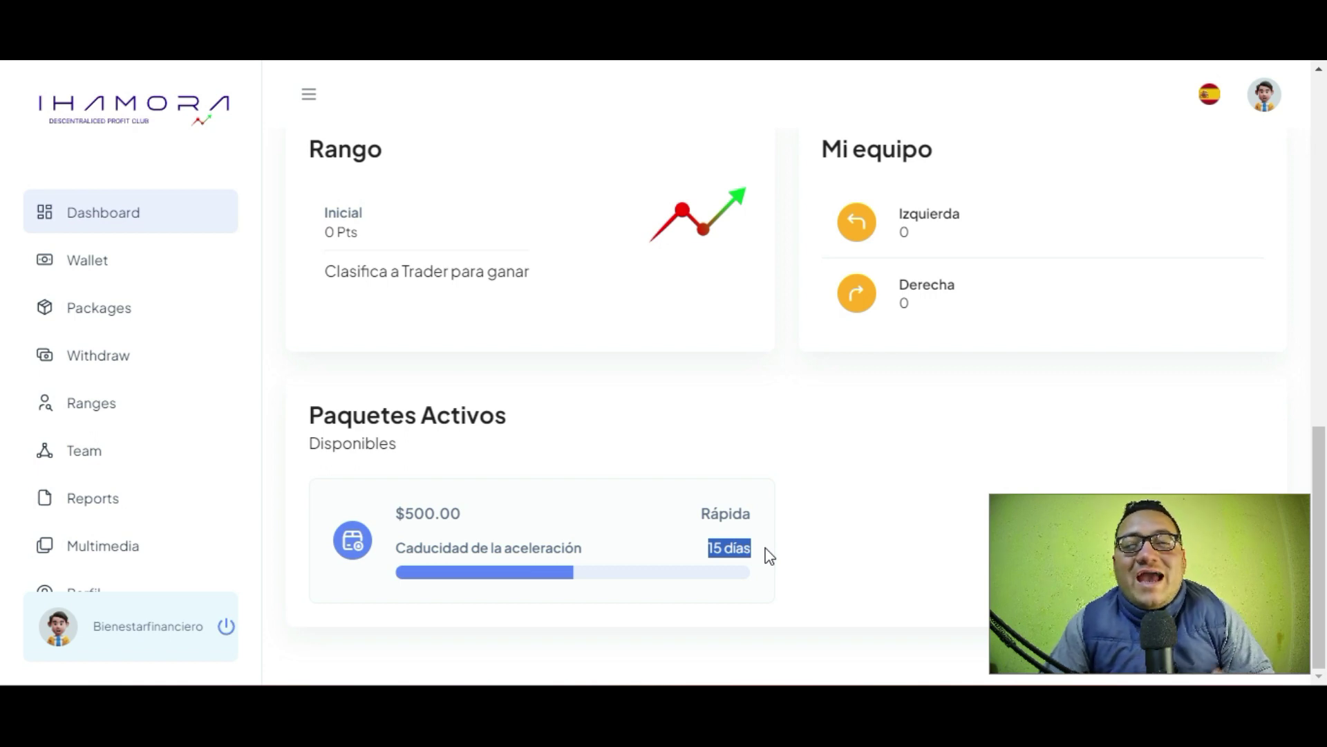
scroll(768, 553, "up", 7)
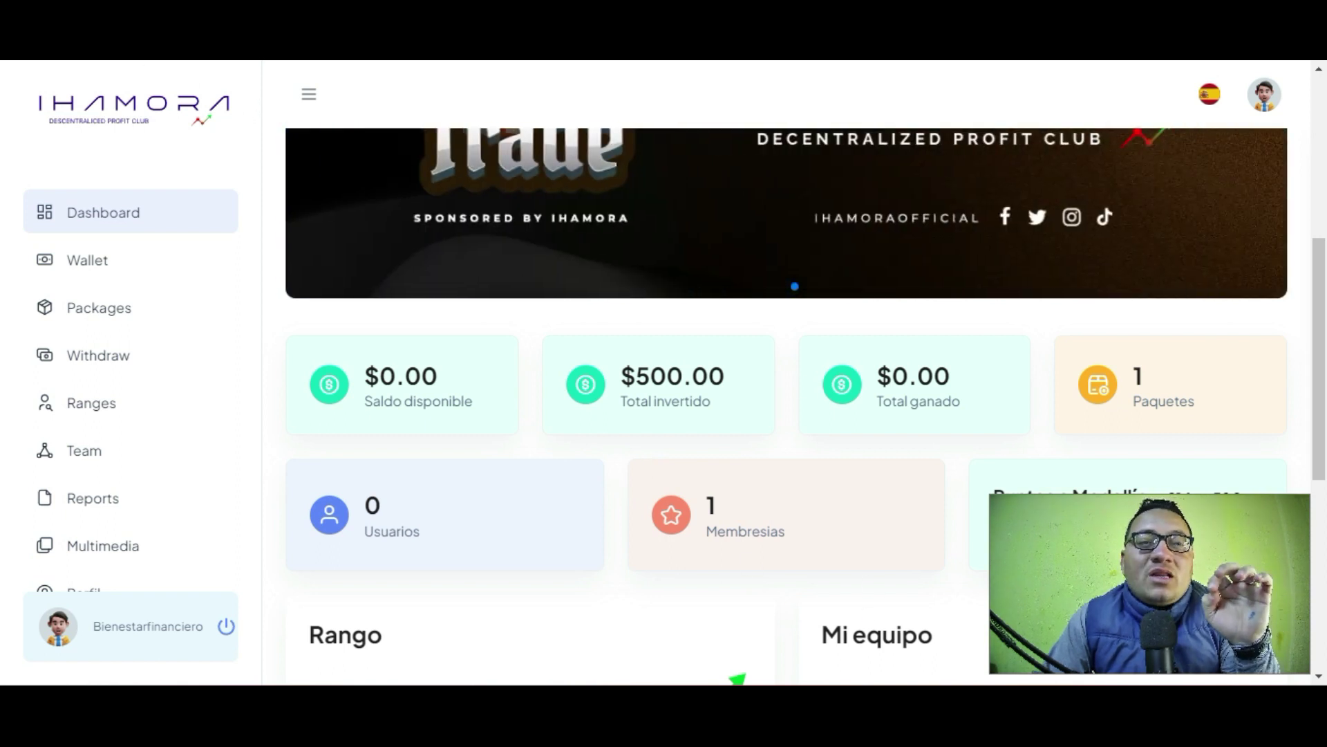
Switch to the Ihamora PDF and read the pages about the TV Box and the Decentralized Card
key("alt+Tab")
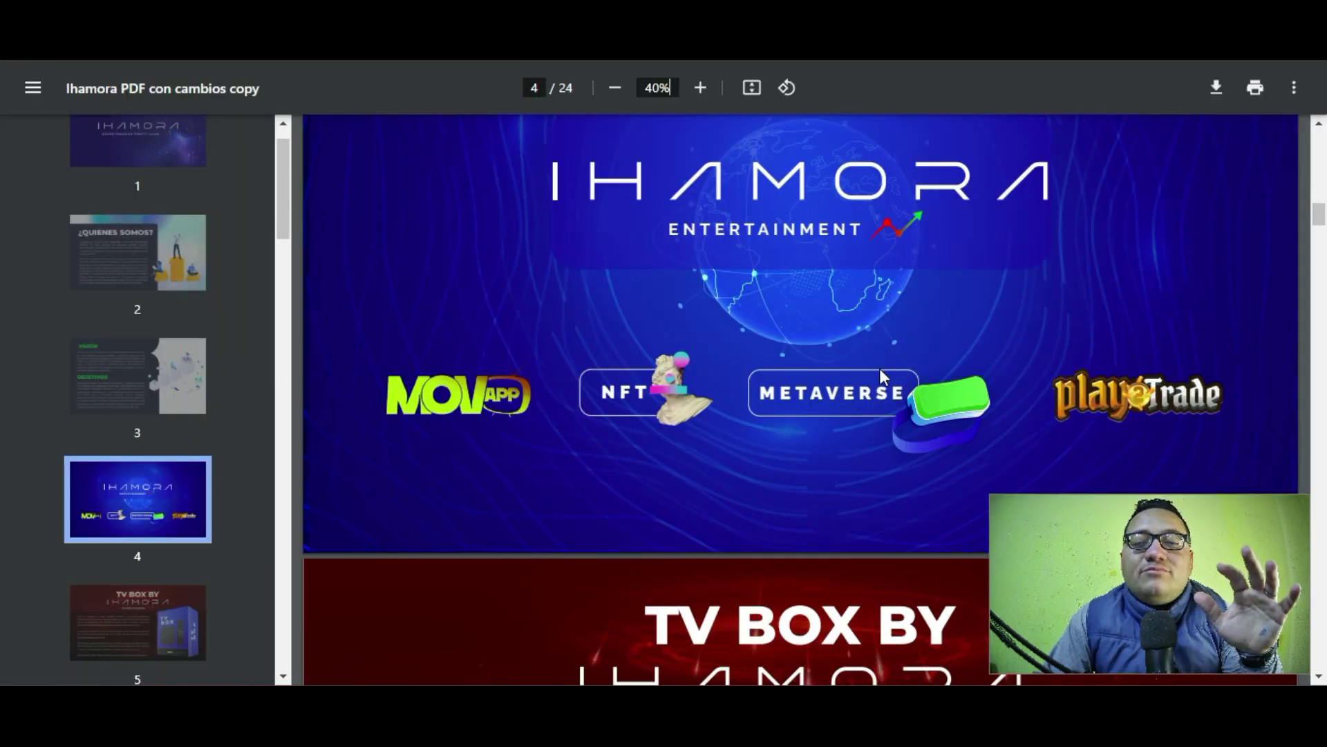
scroll(882, 371, "down", 3)
scroll(883, 373, "down", 1)
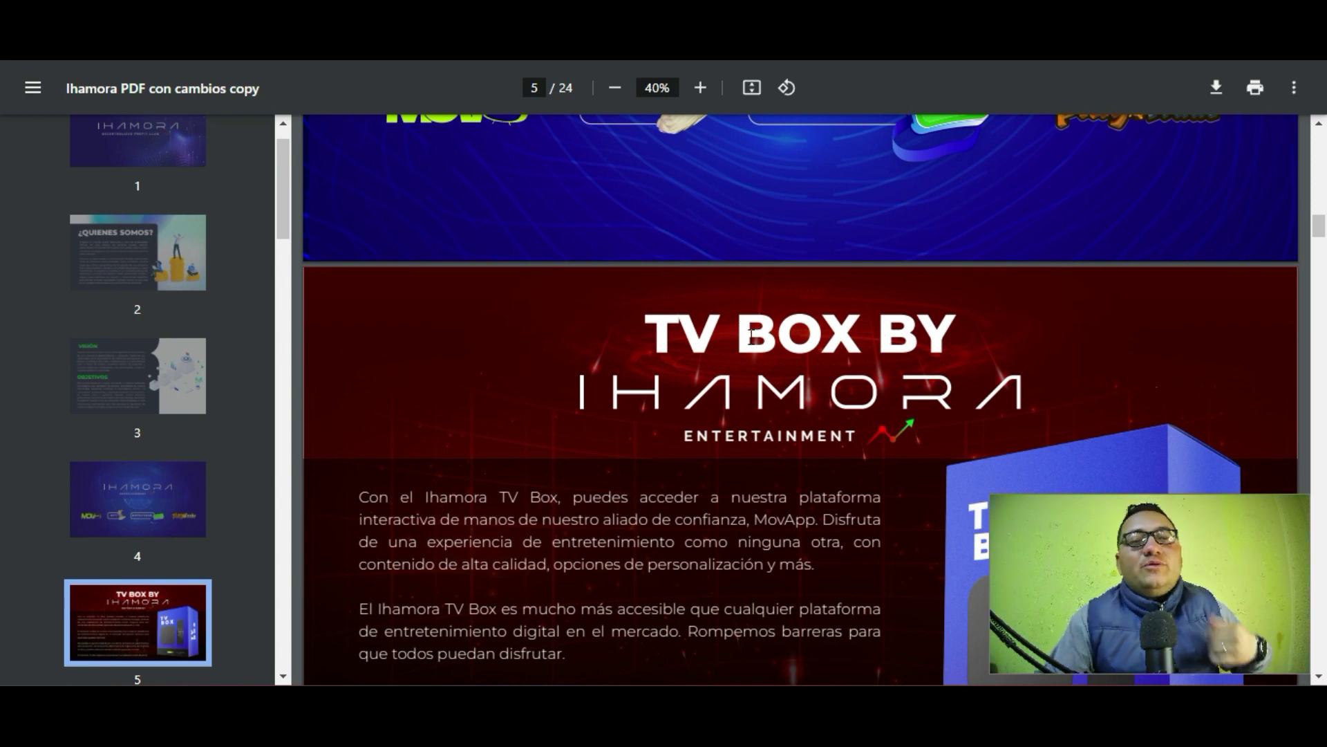
scroll(752, 336, "down", 4)
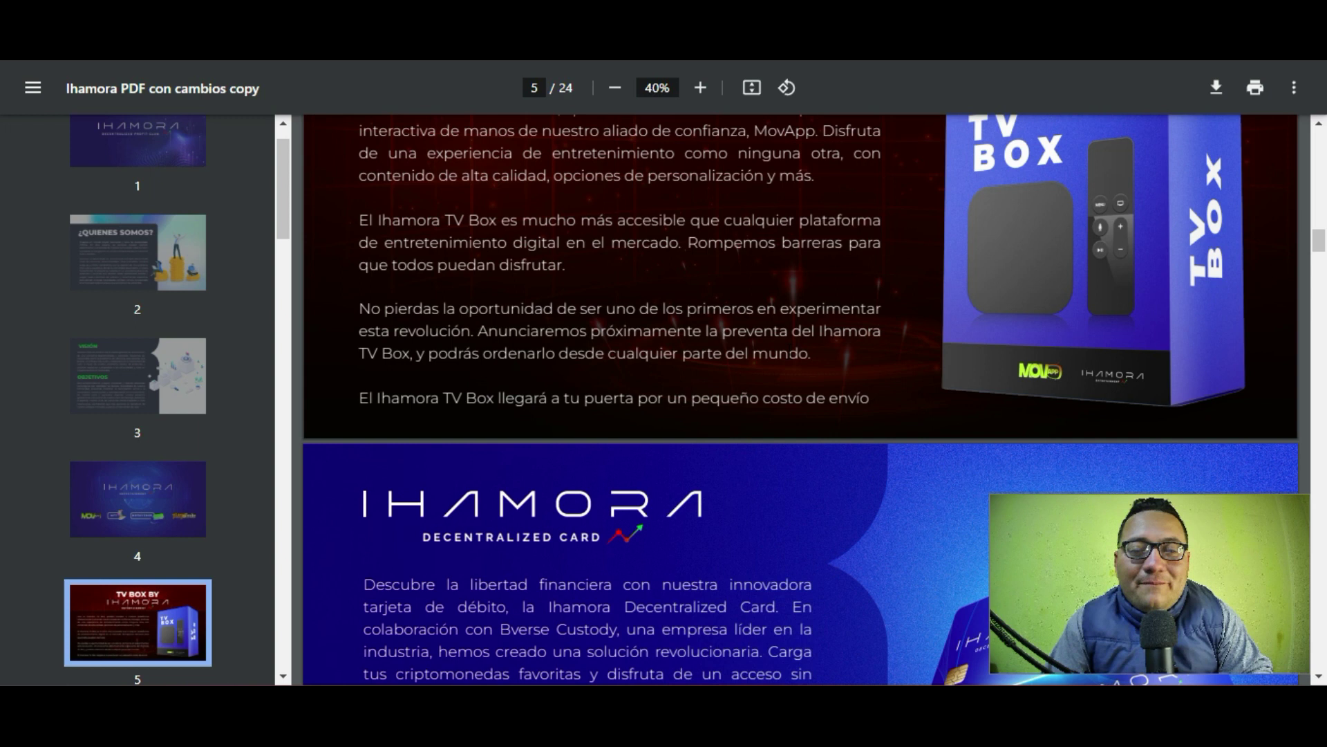
scroll(820, 426, "up", 2)
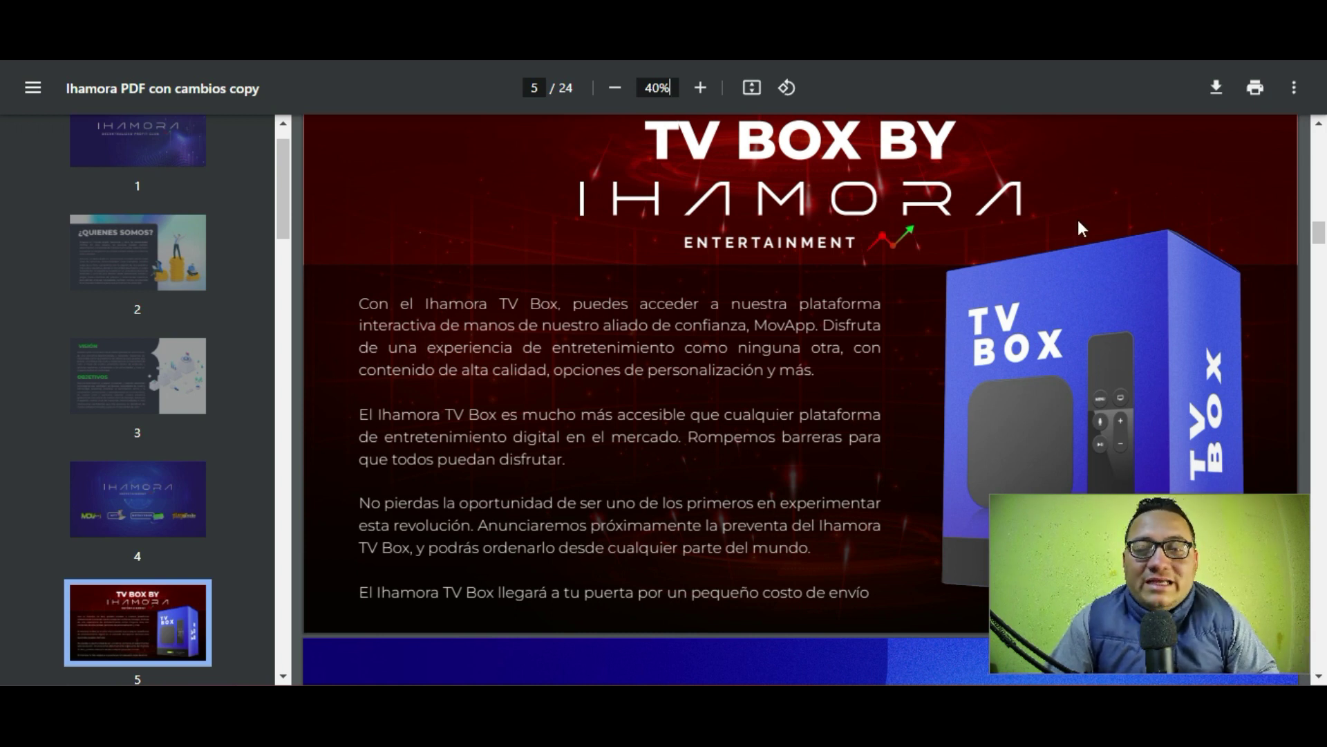
scroll(815, 213, "down", 5)
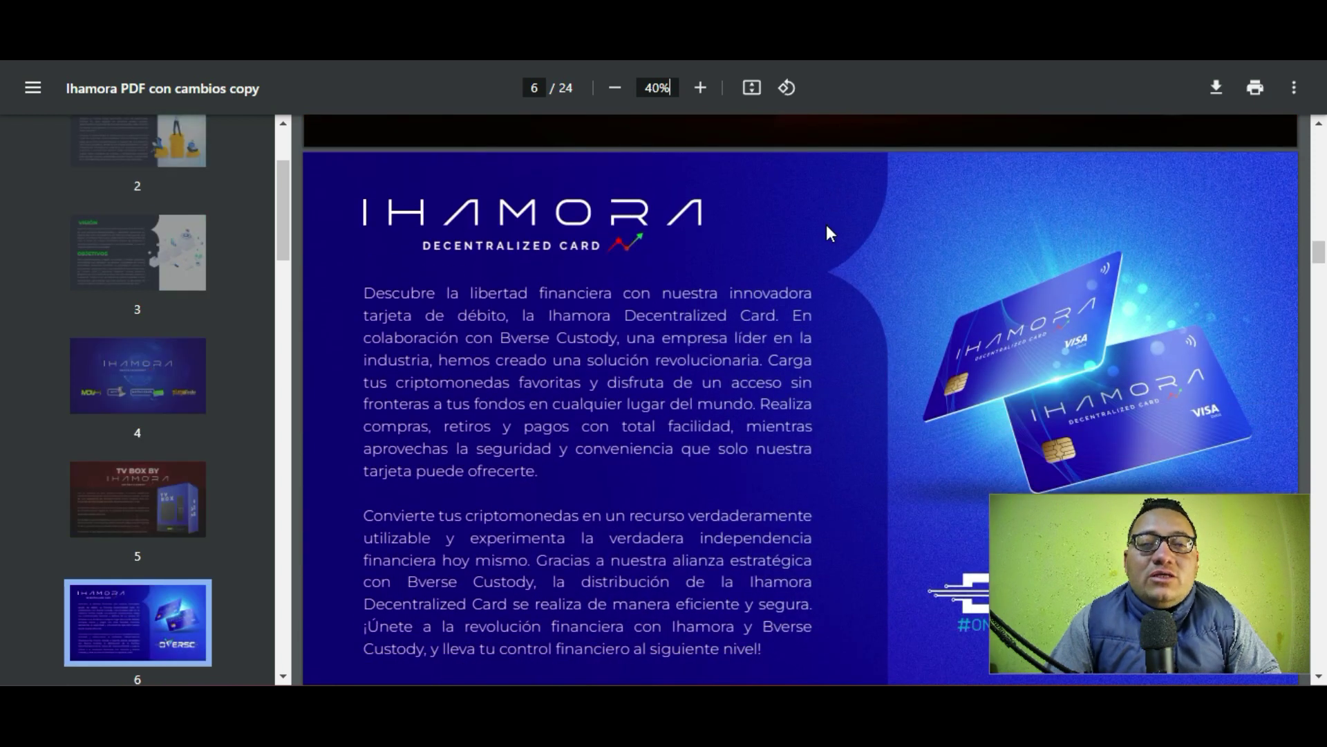
scroll(829, 234, "up", 5)
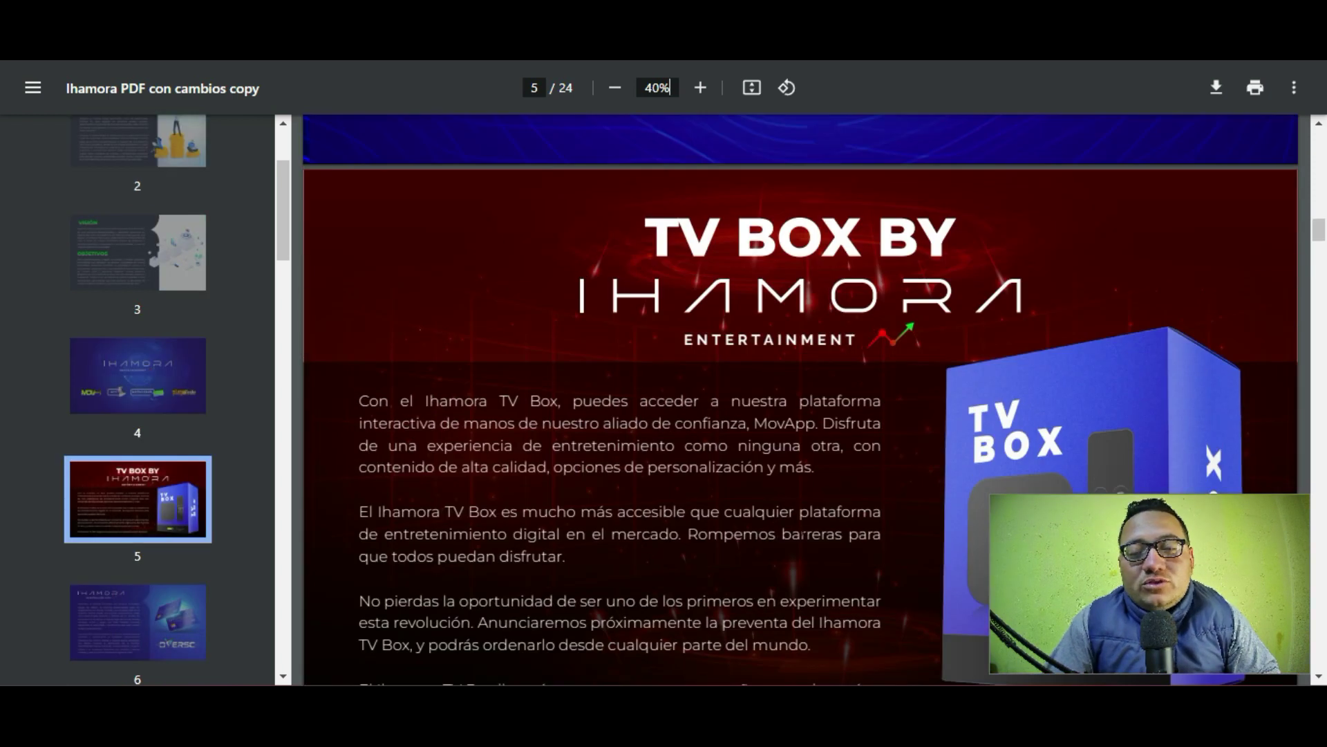
scroll(799, 473, "down", 2)
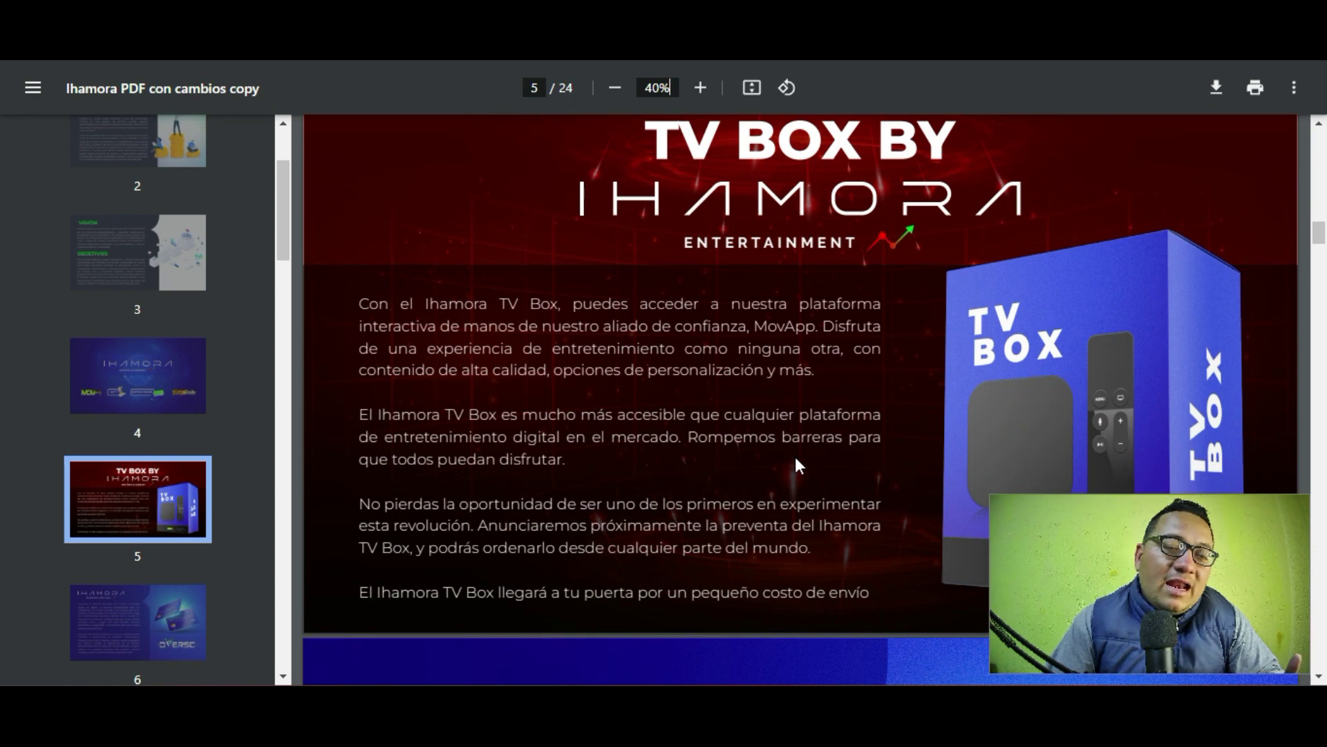
Browse the PDF's remaining pages on investments, mining assets, Trademy and the referral plan, and look over the page thumbnails
scroll(796, 453, "down", 2)
scroll(798, 449, "down", 15)
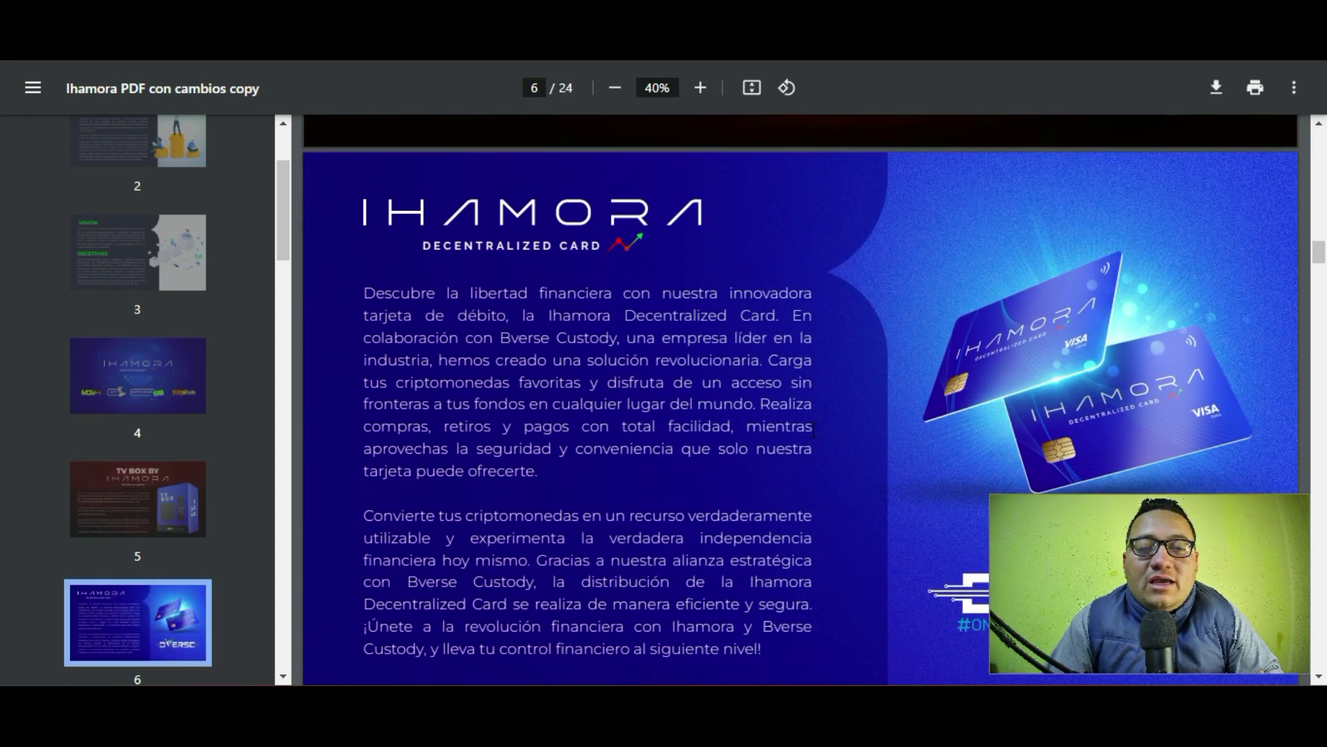
scroll(814, 423, "down", 12)
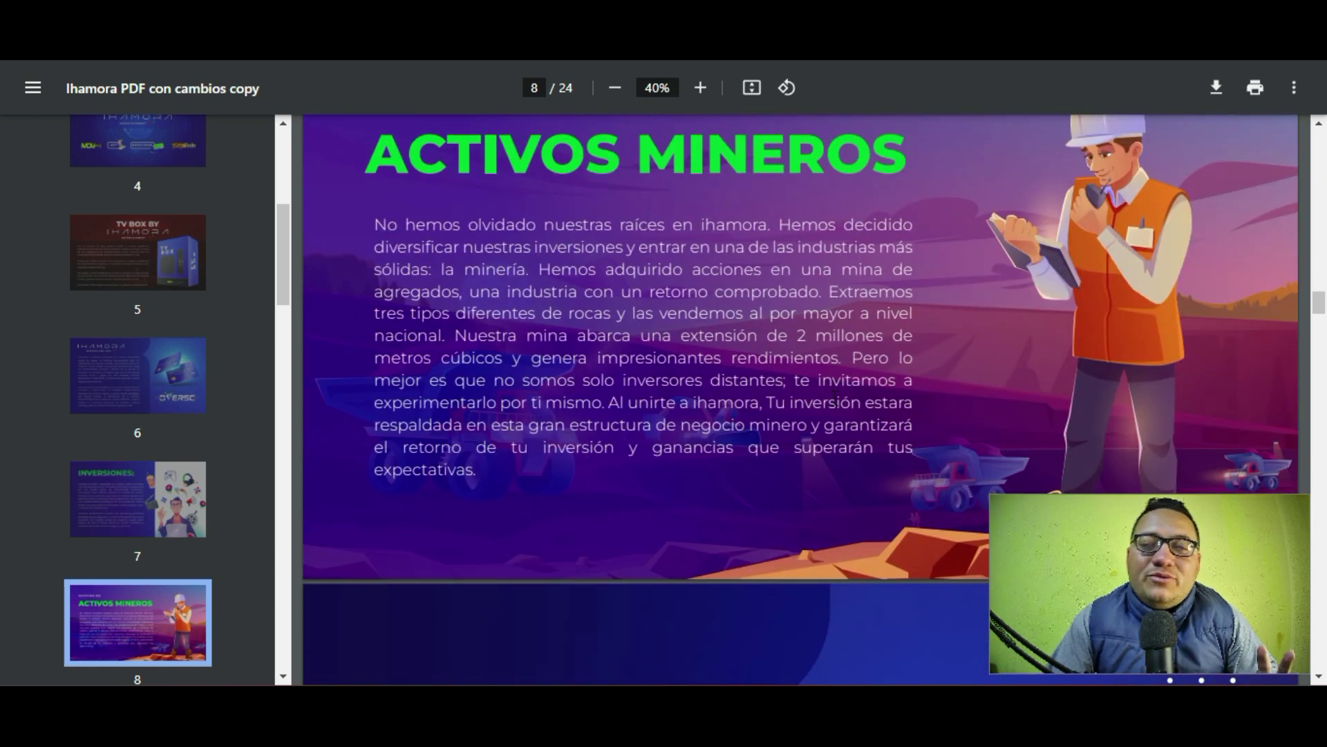
scroll(829, 393, "down", 15)
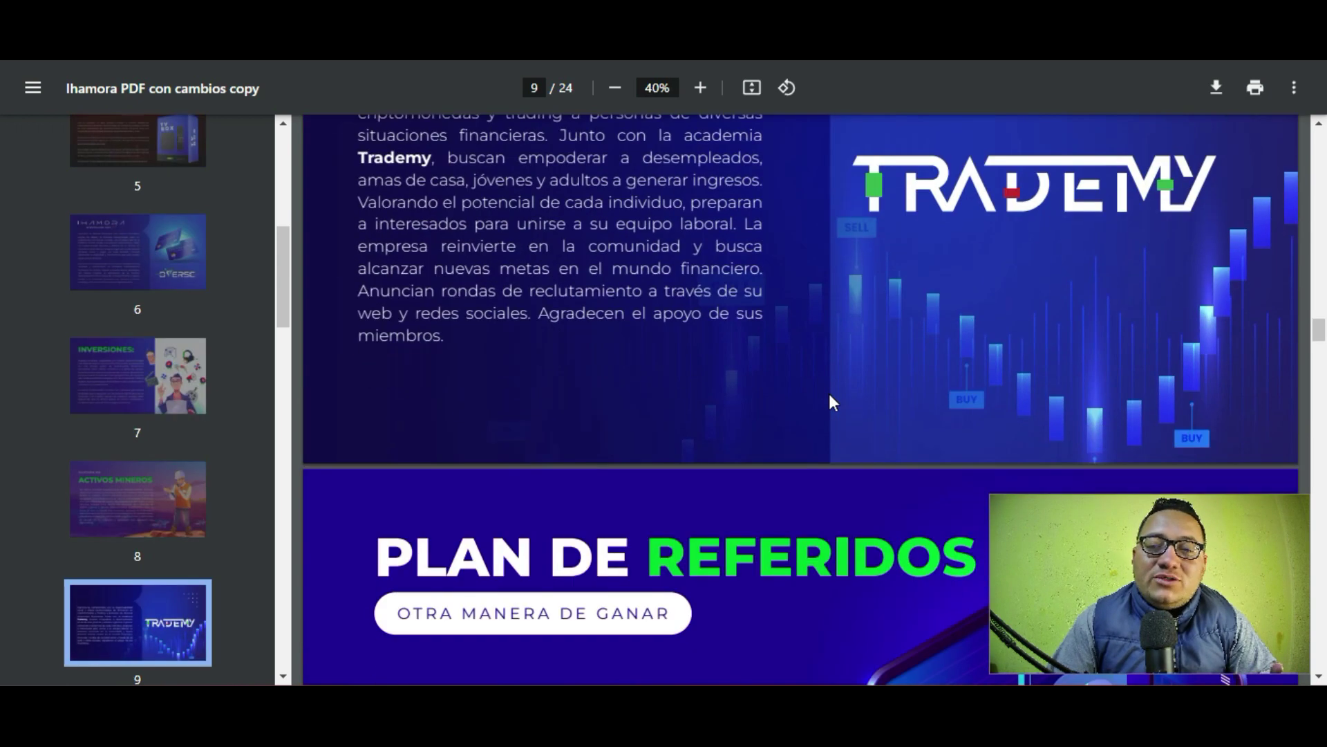
scroll(828, 392, "down", 20)
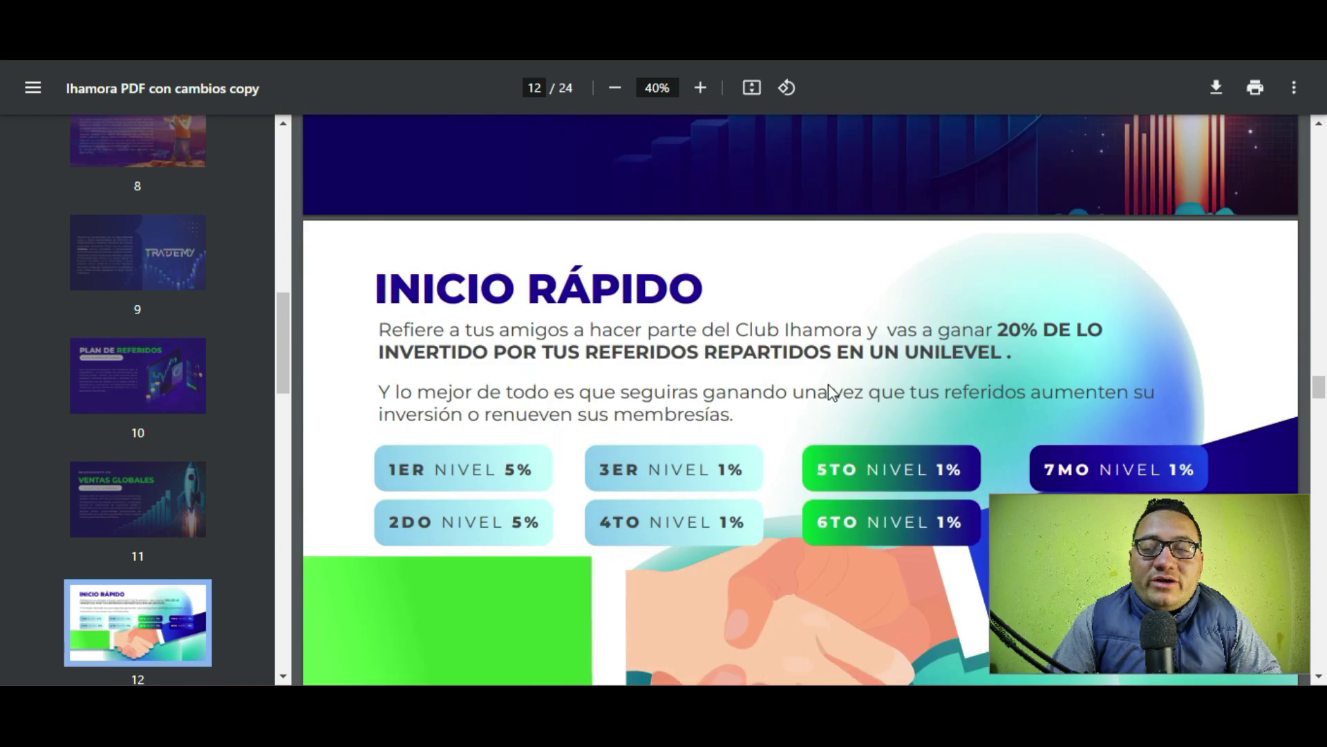
scroll(800, 397, "down", 10)
scroll(157, 571, "down", 6)
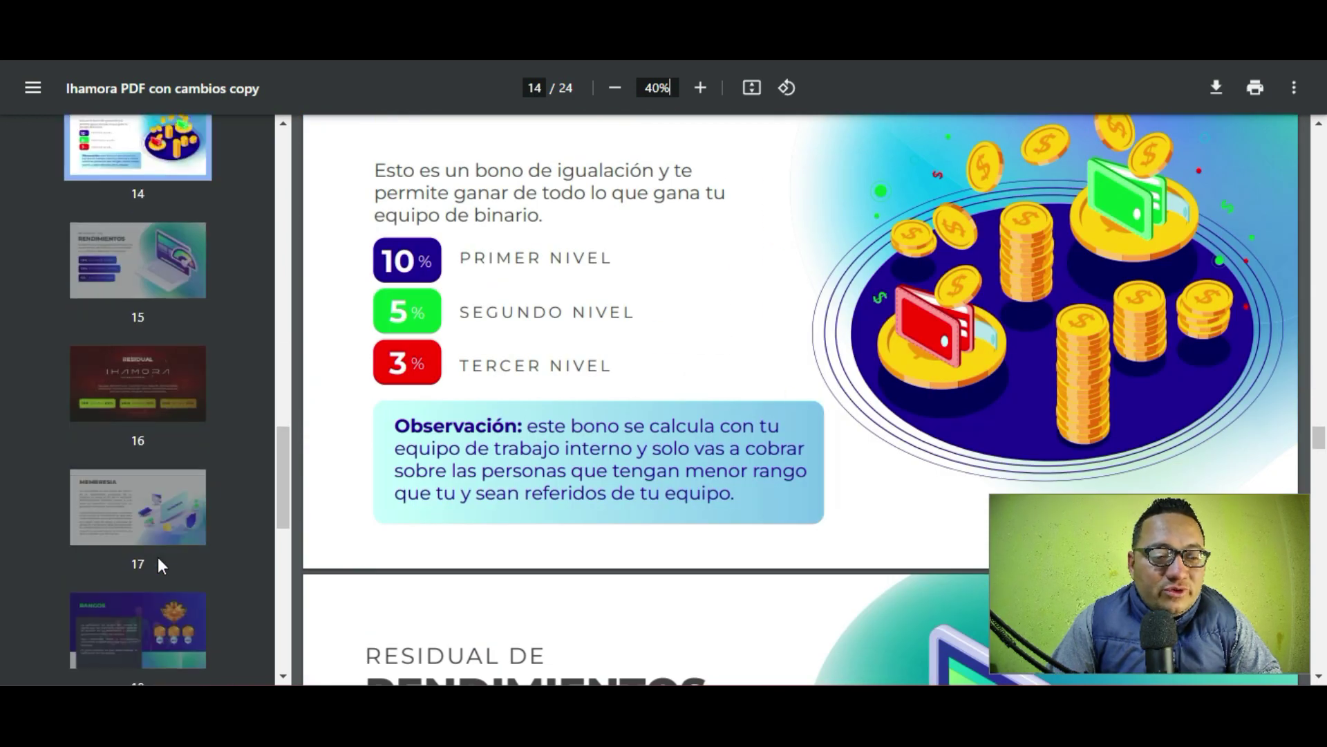
scroll(160, 484, "down", 10)
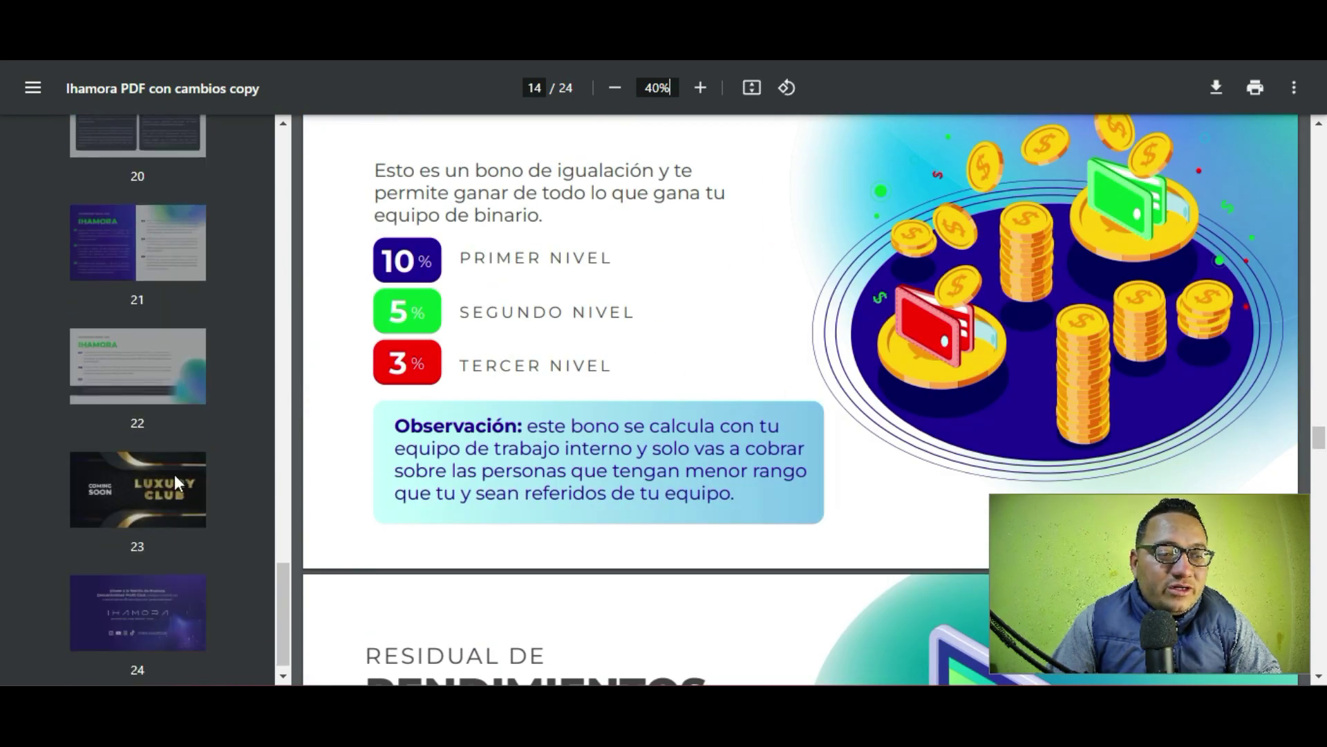
scroll(163, 433, "up", 10)
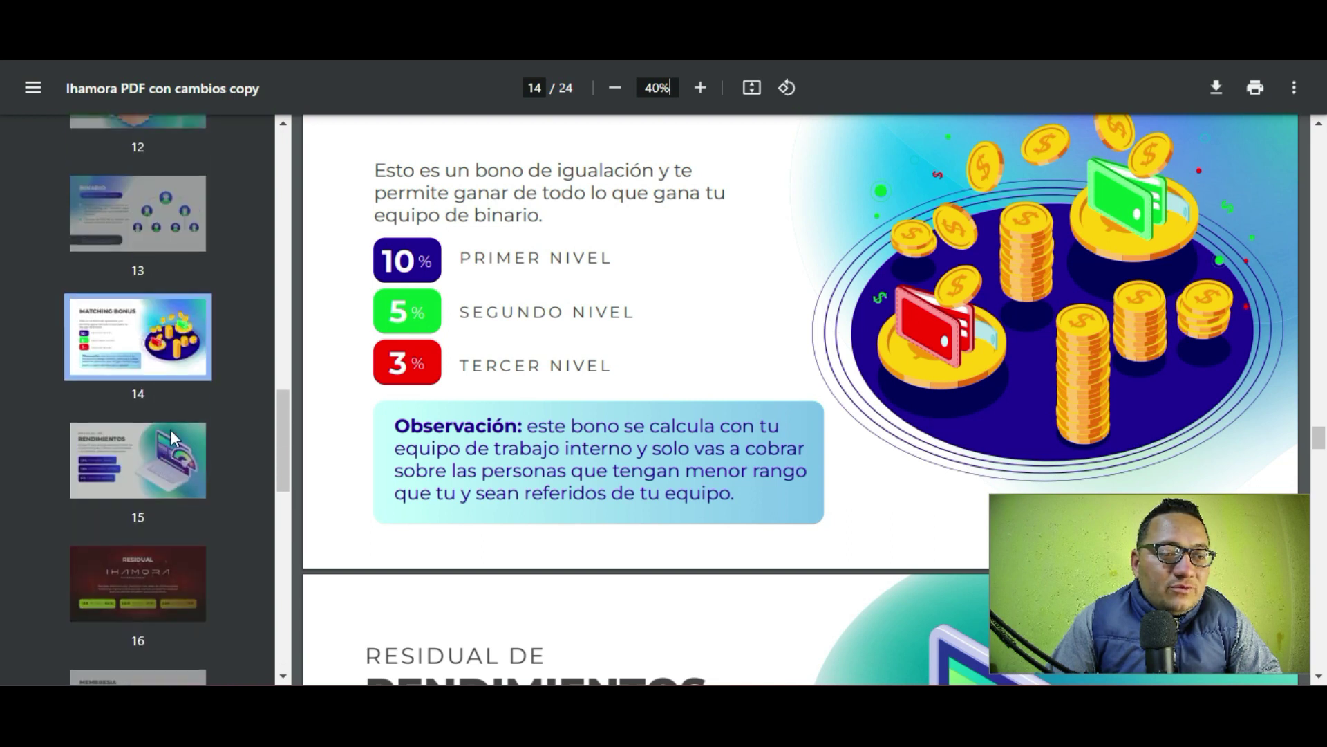
scroll(201, 428, "up", 3)
scroll(699, 306, "up", 5)
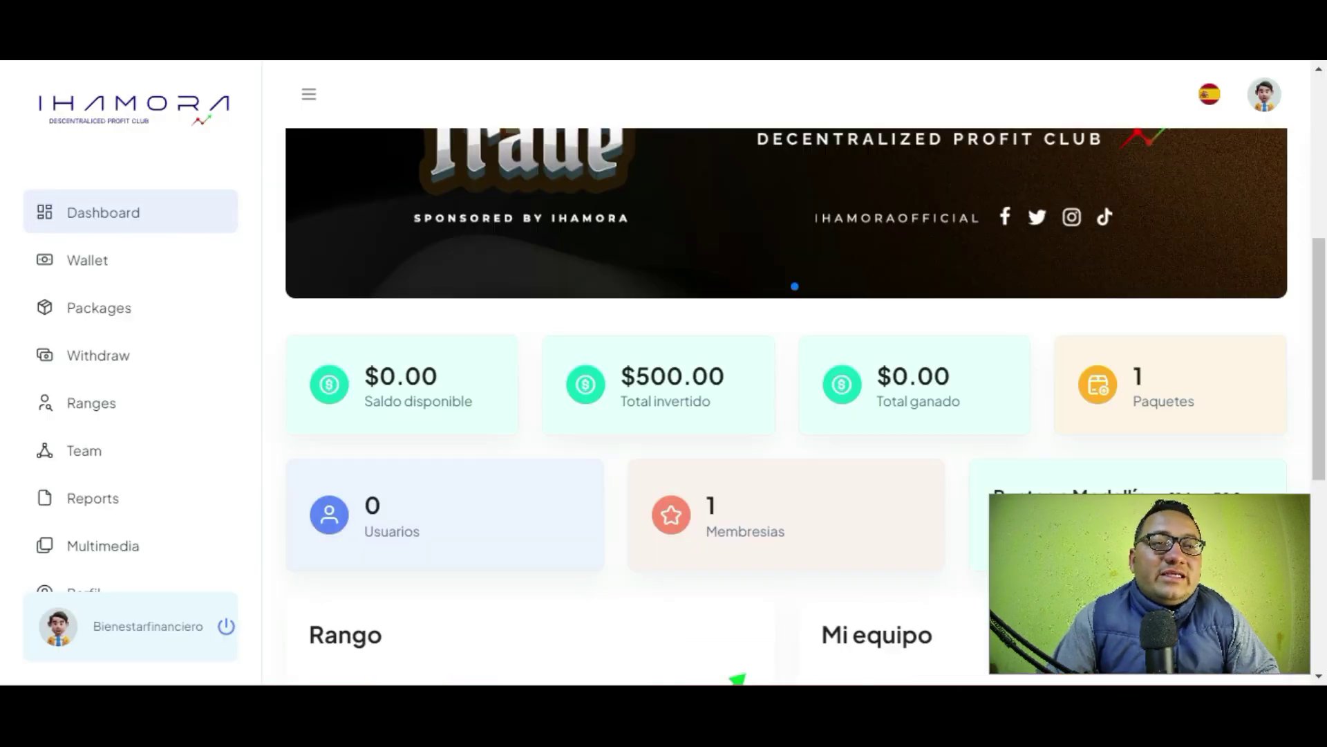
Open the Play2Trade section of the Ihamora back office
scroll(124, 504, "down", 2)
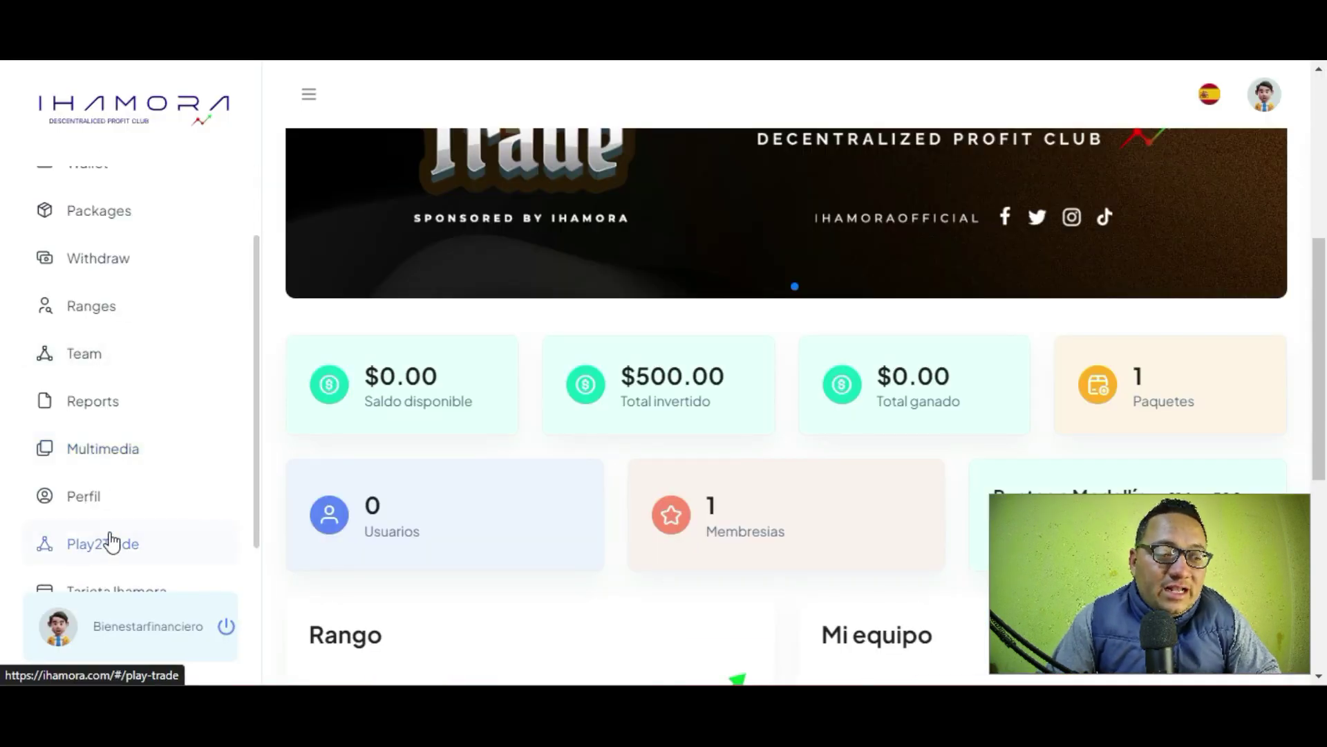
left_click(88, 551)
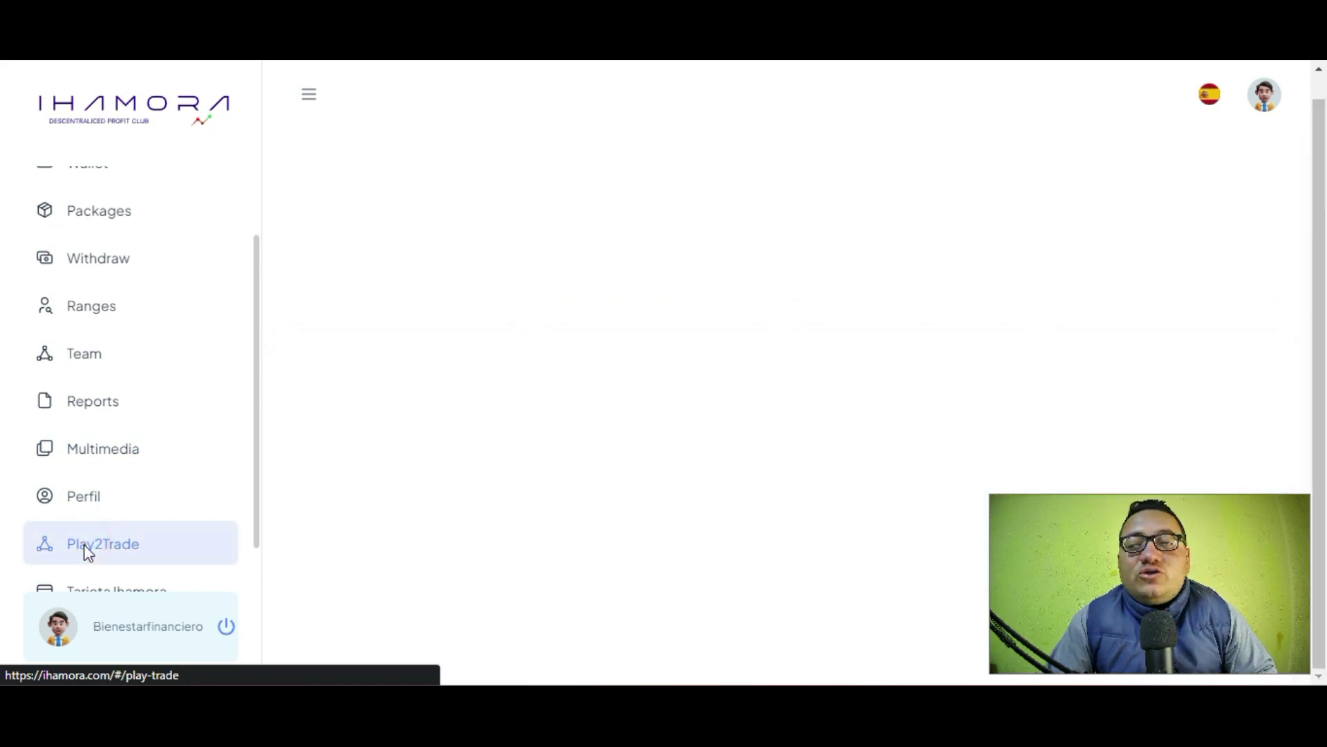